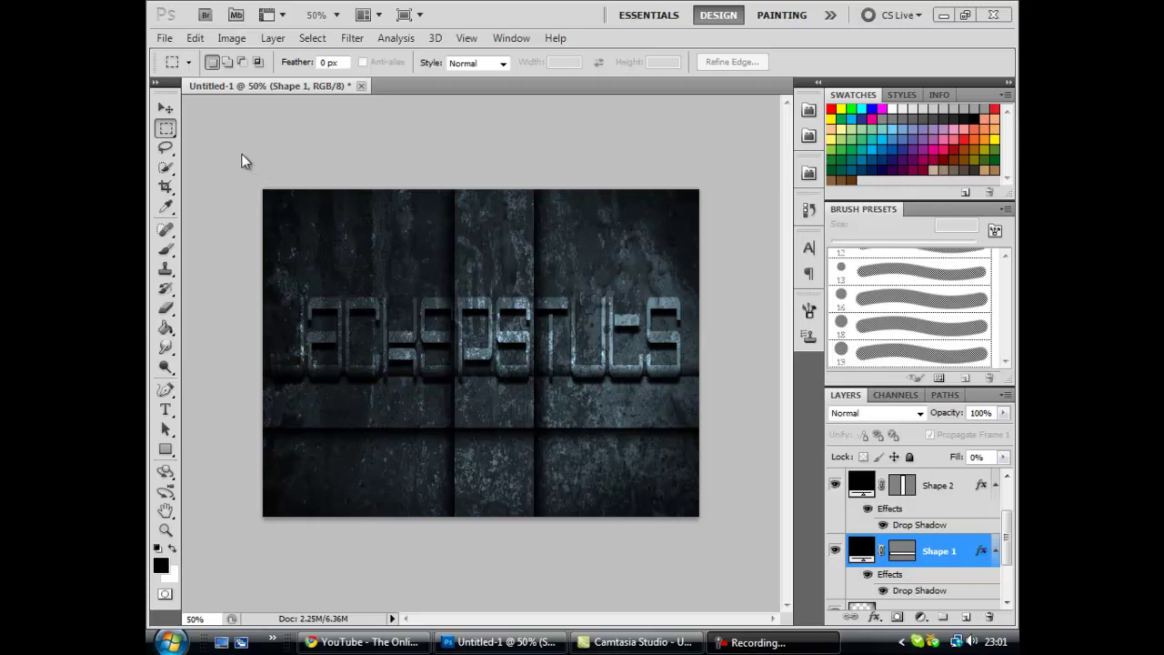
Step: Open the utube grunge.jpg rust texture from the Pictures folder with Ctrl+O
left_click(164, 42)
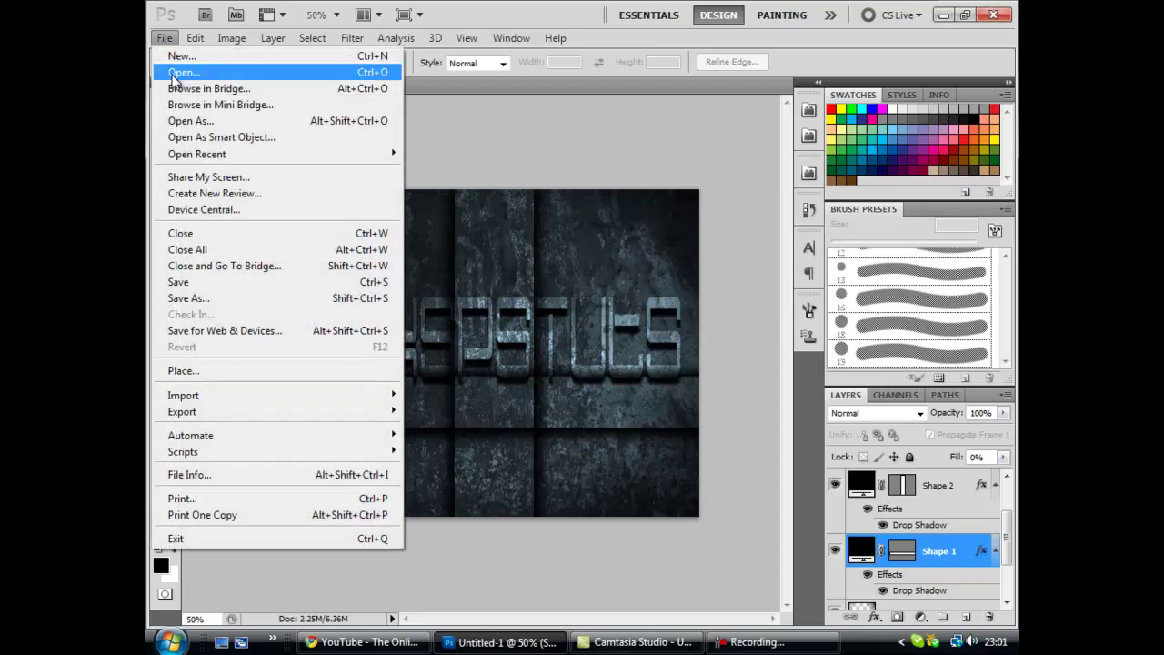
key("Escape")
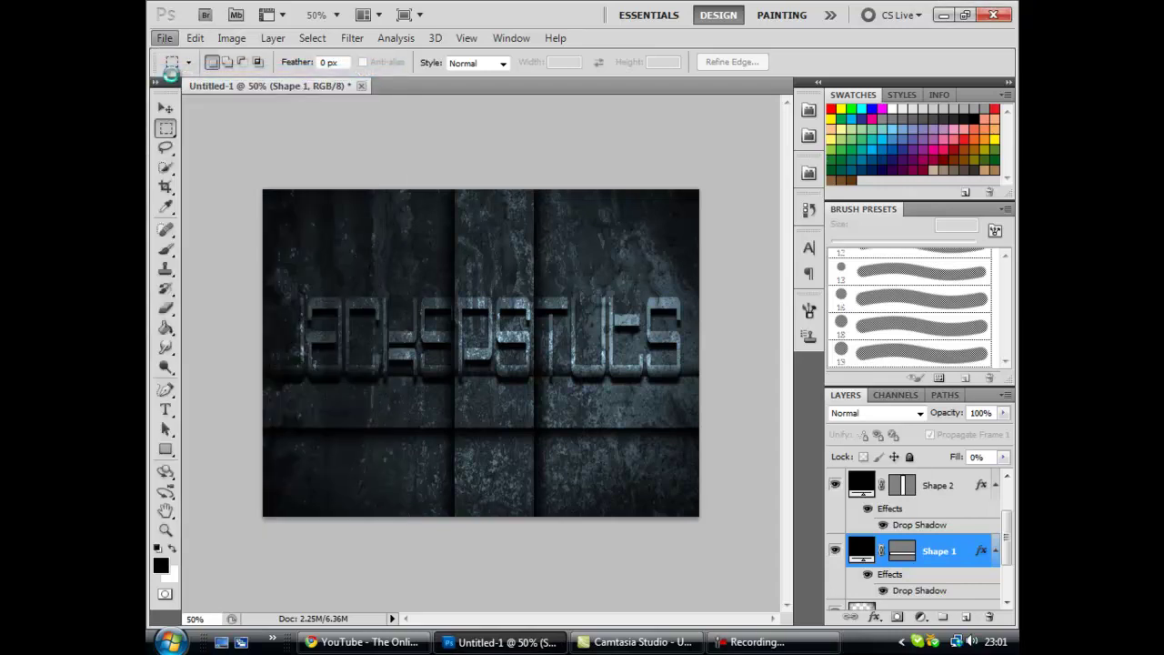
key("ctrl+o")
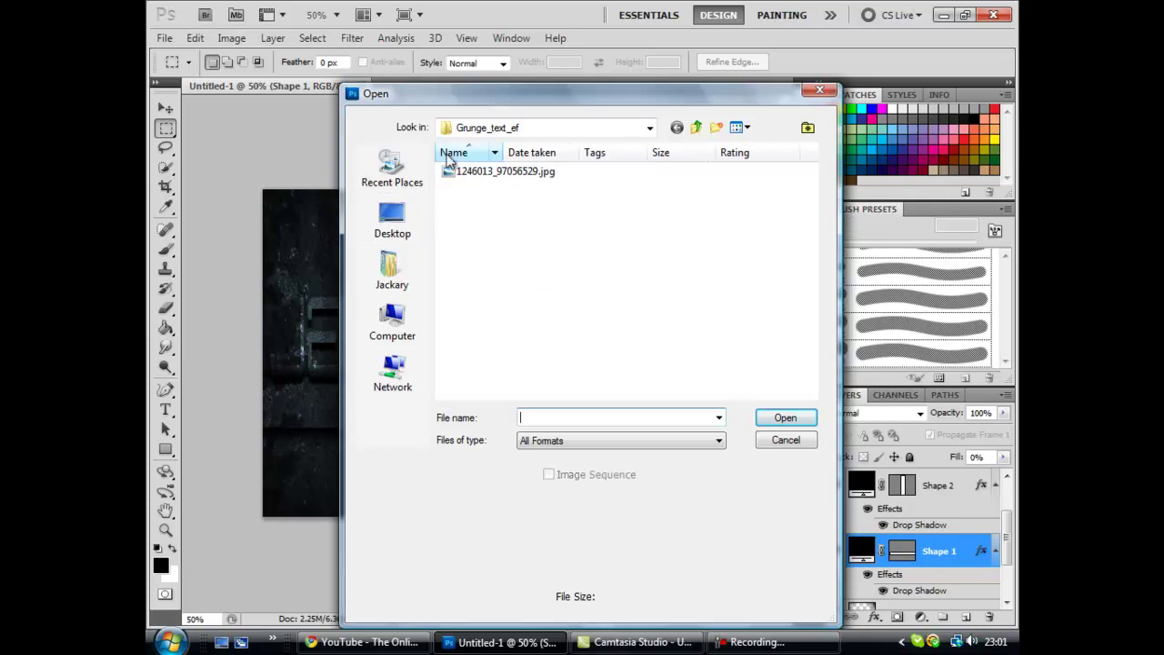
left_click(406, 277)
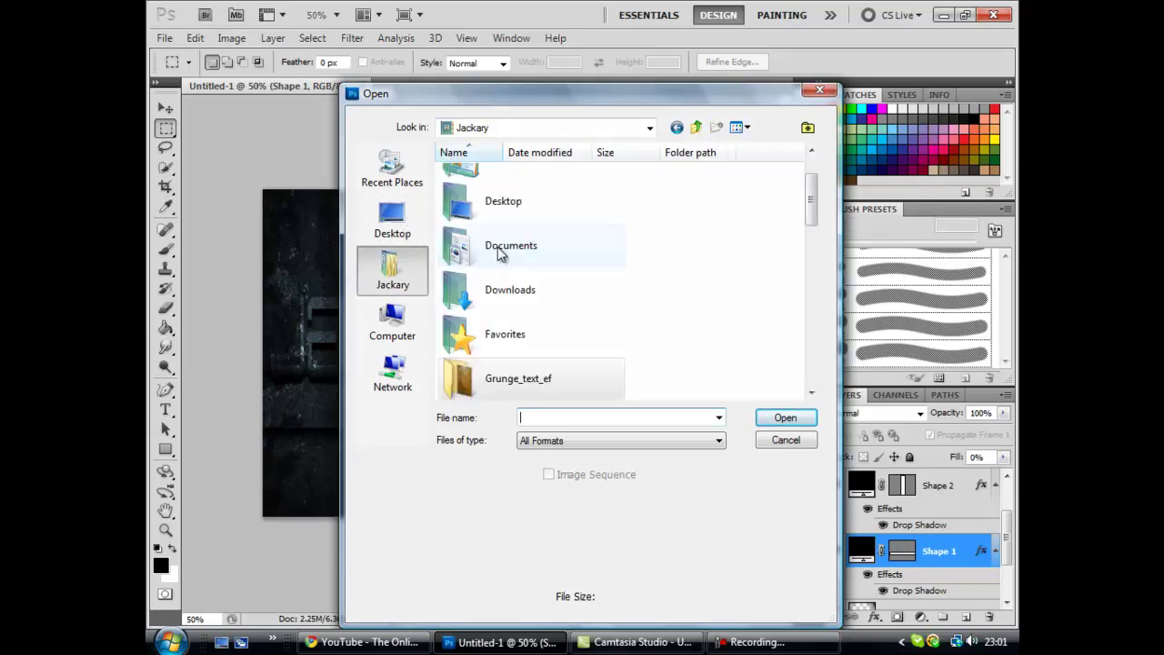
mouse_move(808, 202)
left_mouse_down()
mouse_move(810, 417)
mouse_move(814, 187)
left_mouse_up()
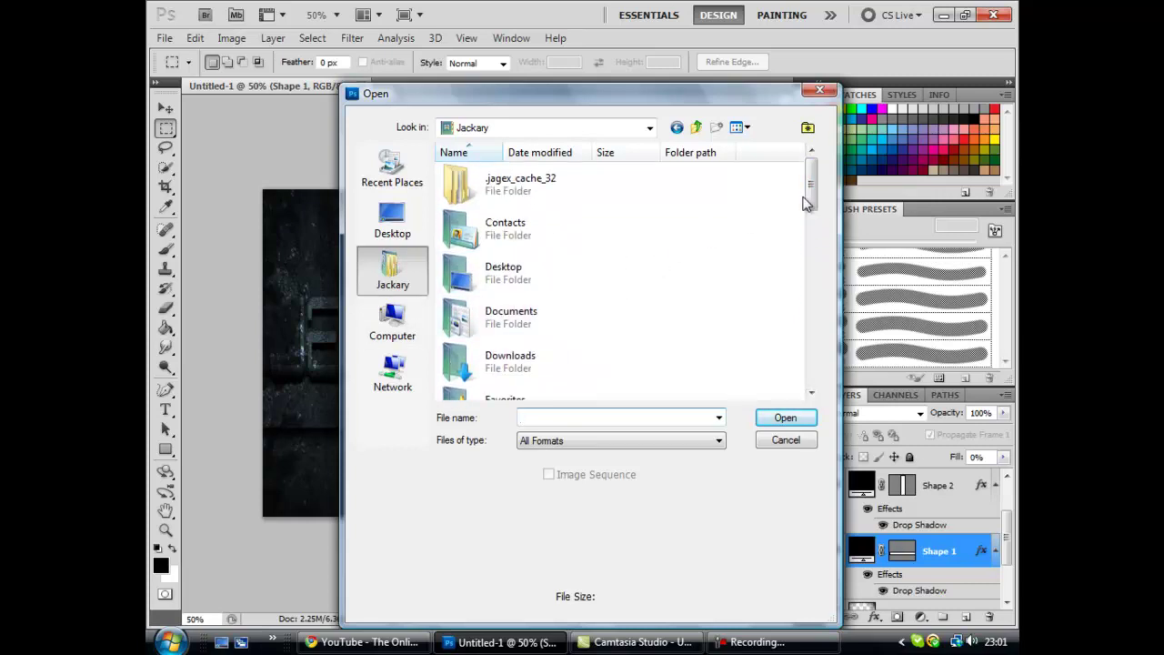
left_click_drag(813, 193, 813, 258)
double_click(578, 250)
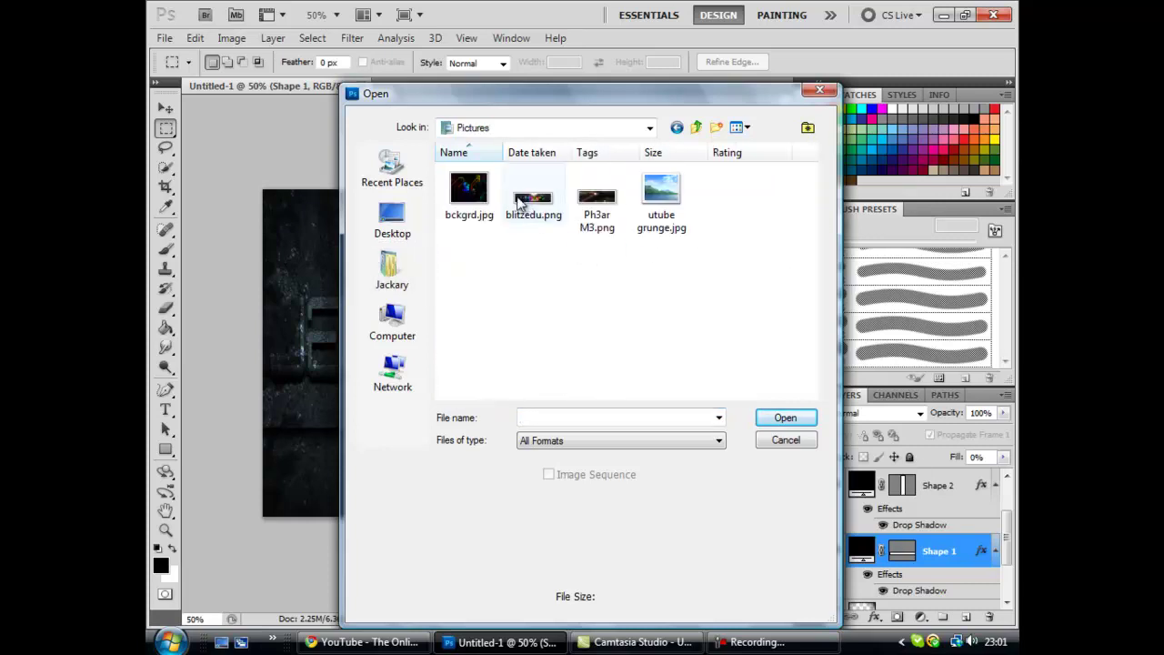
left_click(671, 218)
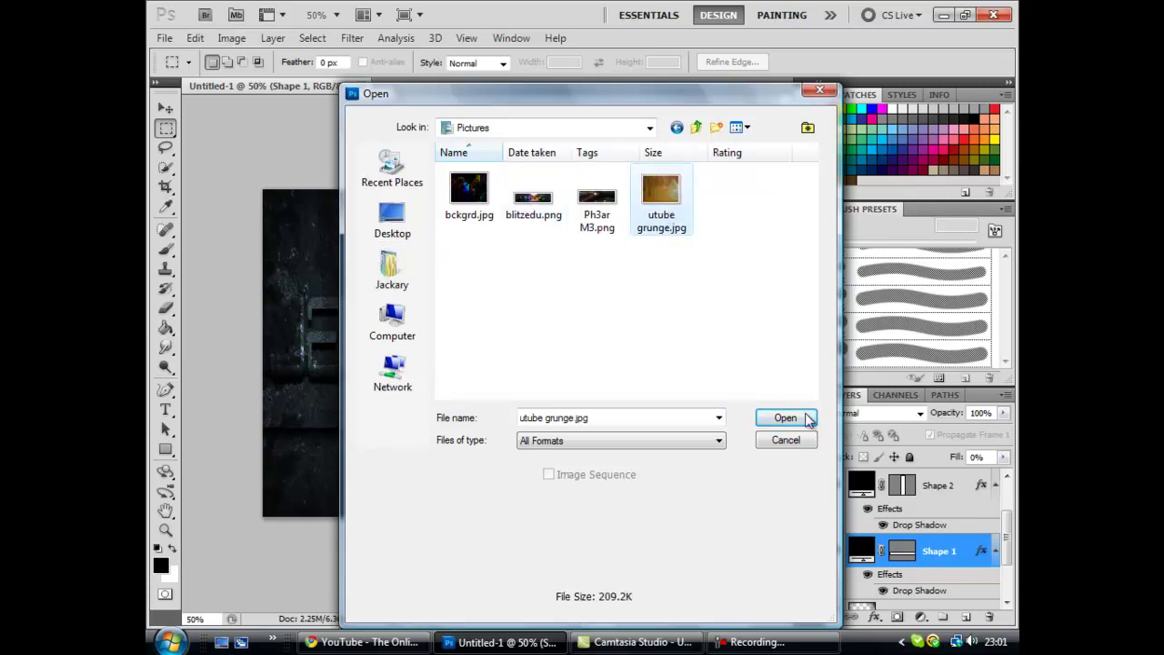
left_click(787, 439)
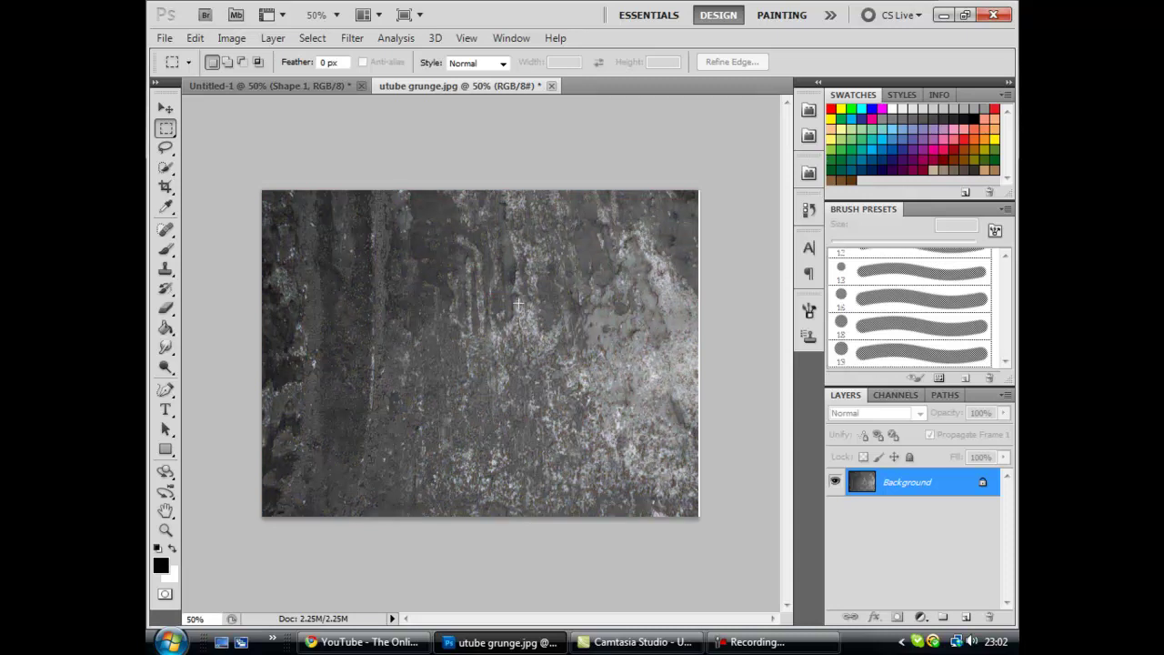
Step: Set the foreground colour to blue-grey hex 728f9d in the Color Picker
left_click(172, 548)
left_click(166, 566)
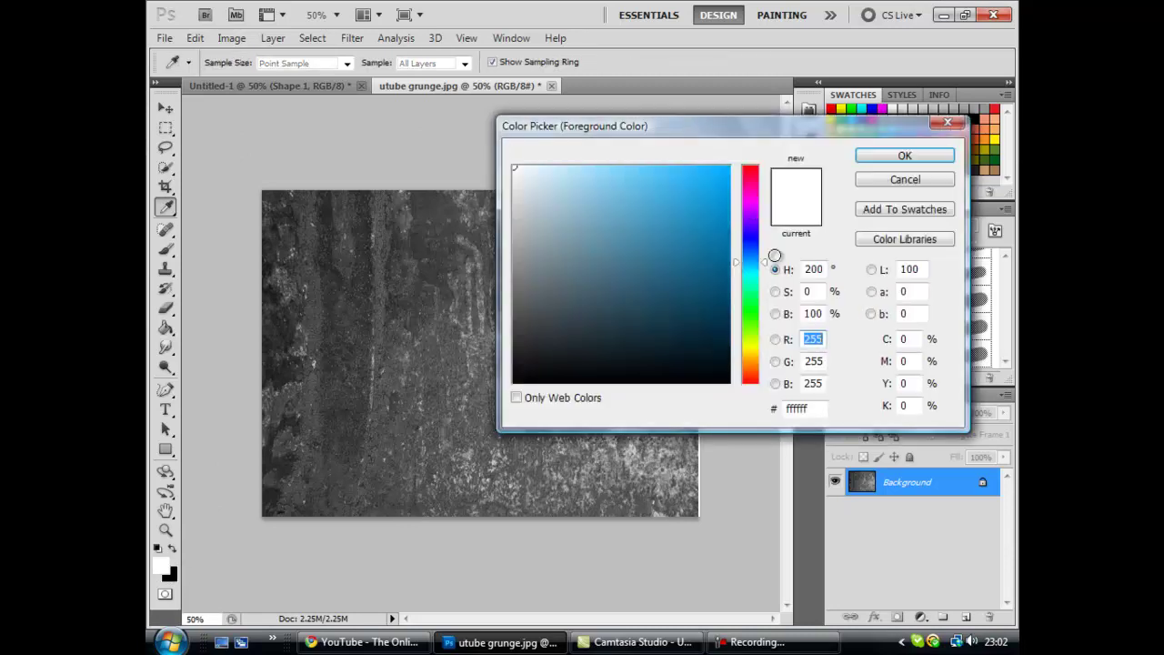
left_click(812, 408)
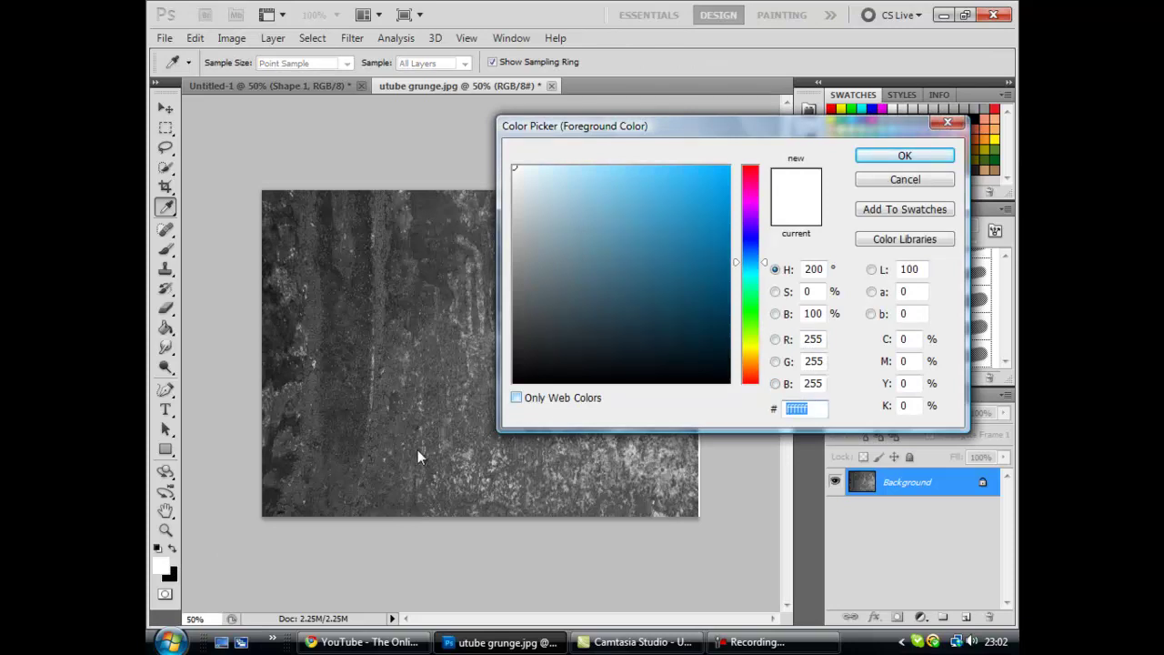
type("f")
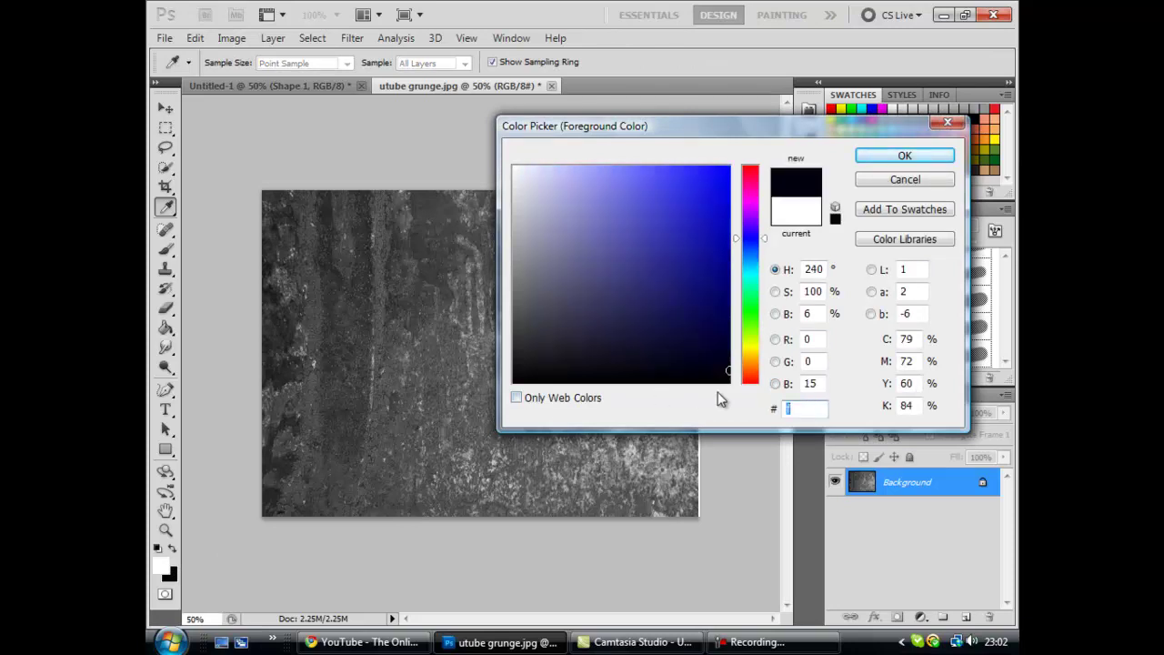
key("BackSpace")
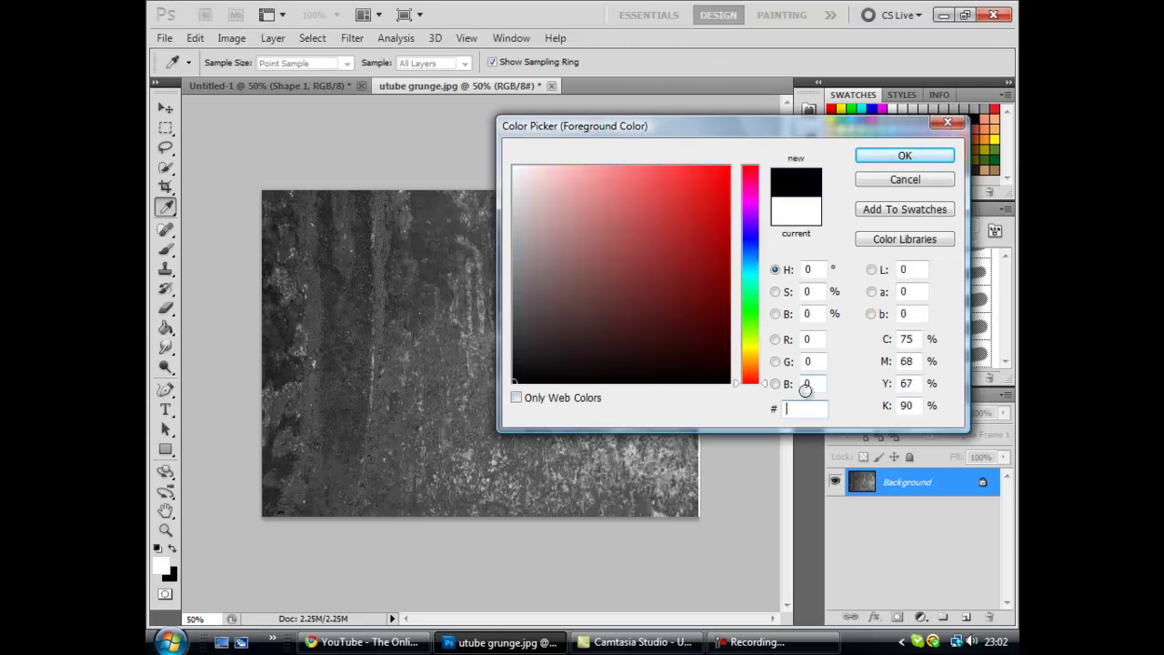
type("72")
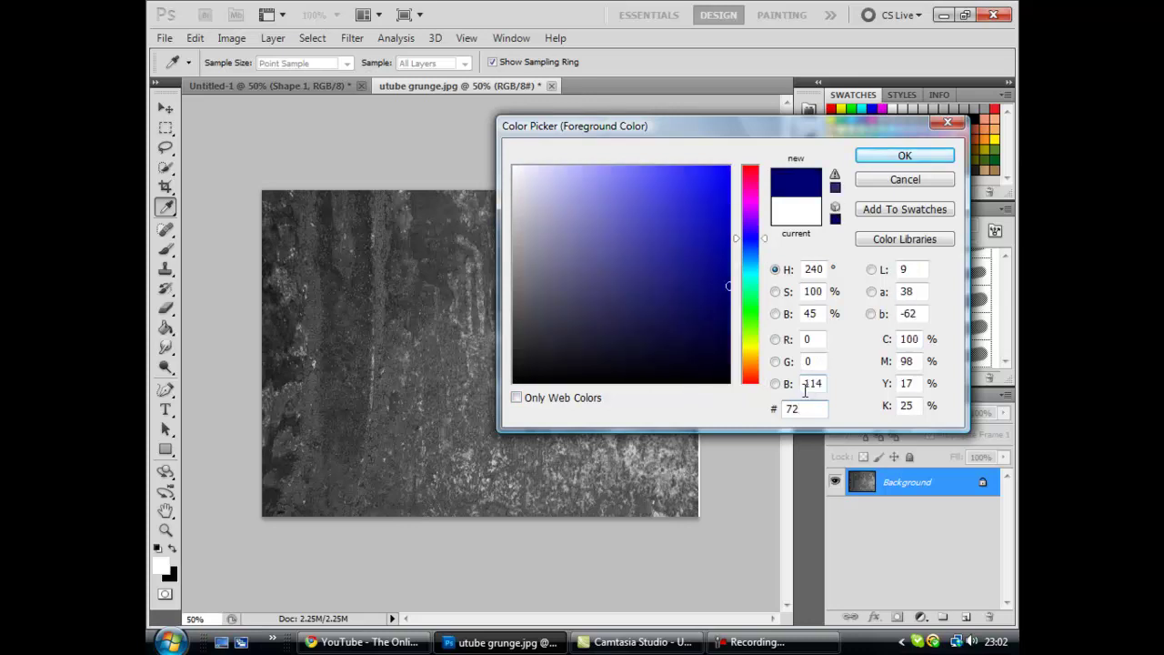
type("8f9d")
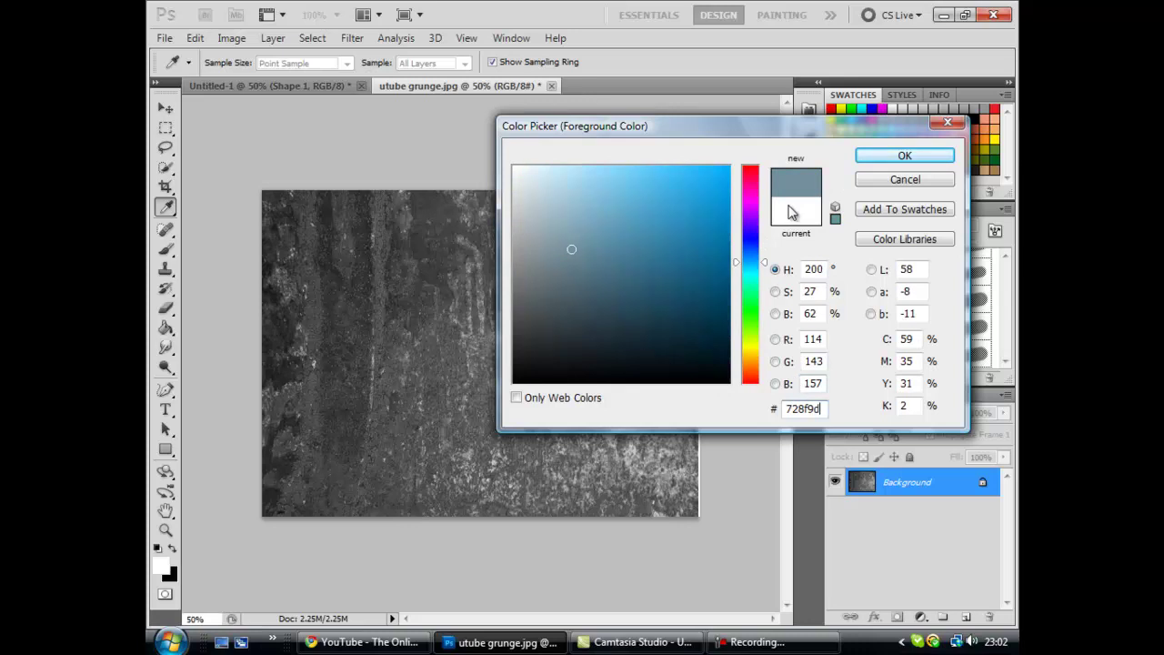
left_click(875, 160)
key("m")
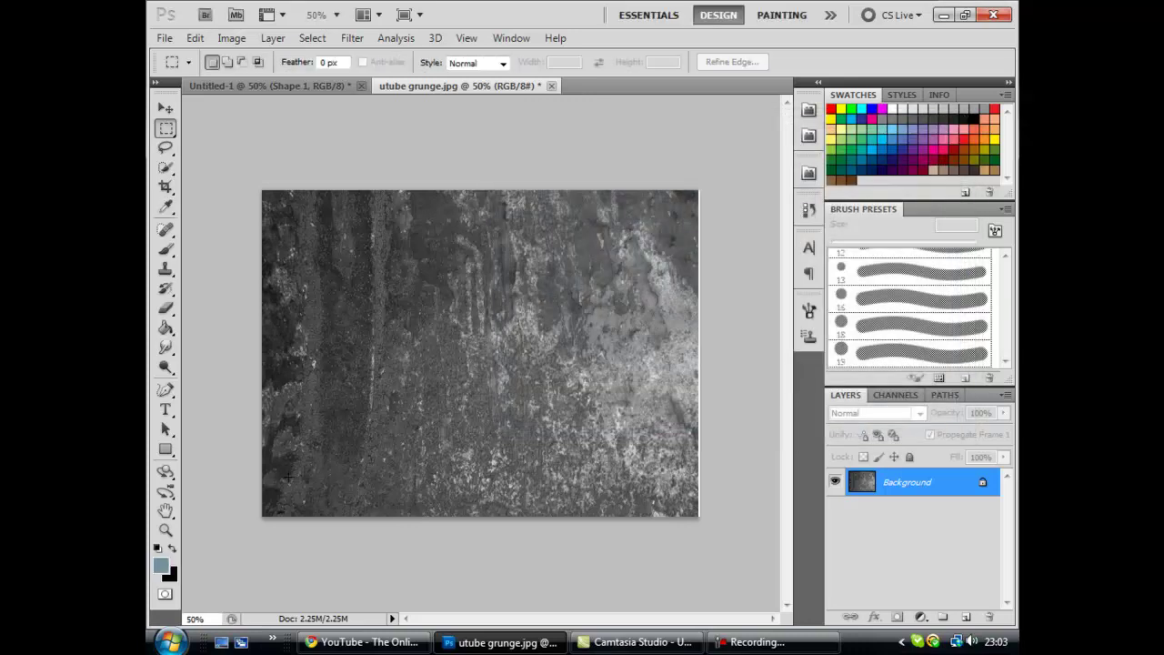
Step: Swap the colours so black is foreground and 728f9d is background
left_click(172, 550)
left_click(163, 564)
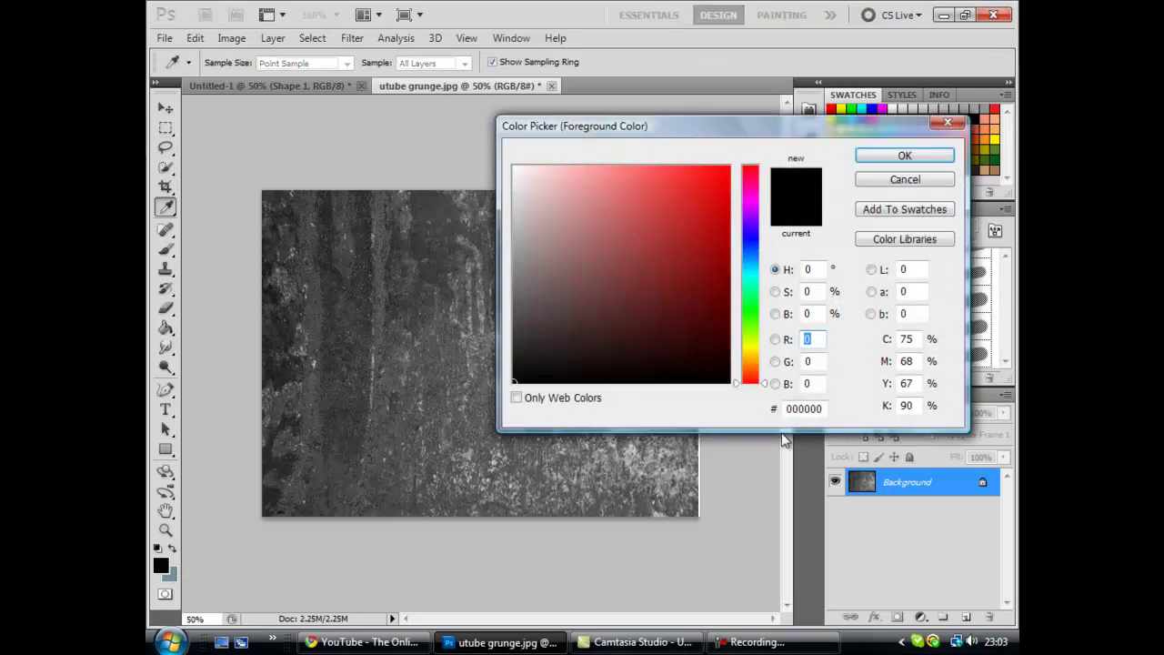
left_click(904, 156)
key("m")
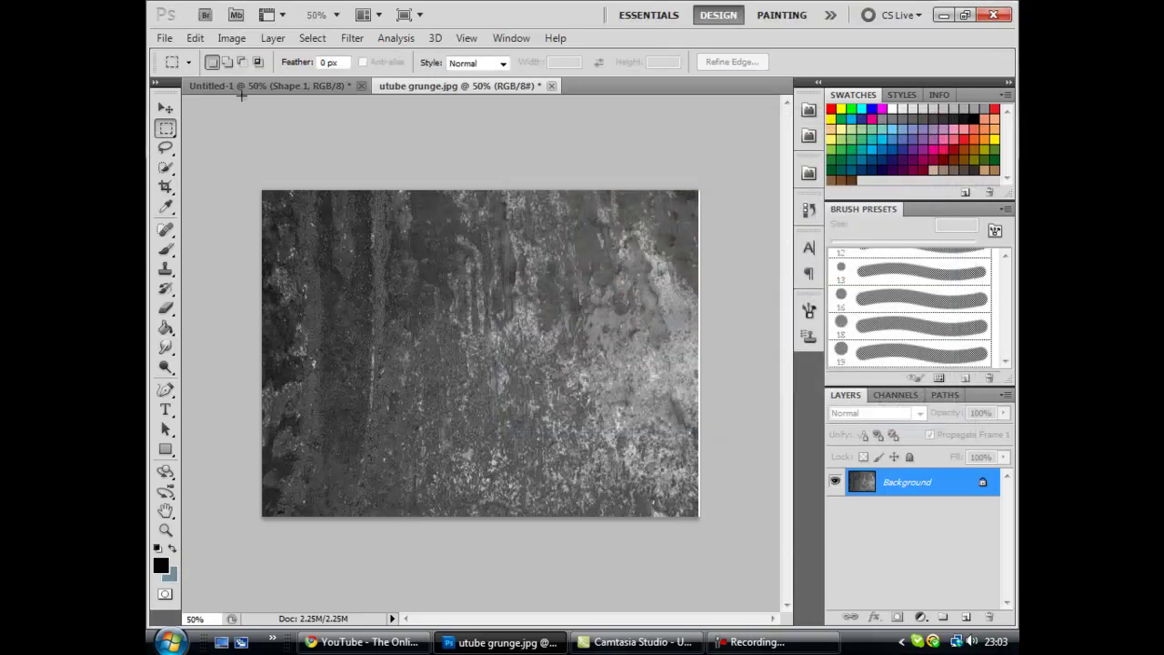
Step: Apply Image > Adjustments > Gradient Map with the black-to-blue-grey gradient
left_click(233, 37)
mouse_move(277, 84)
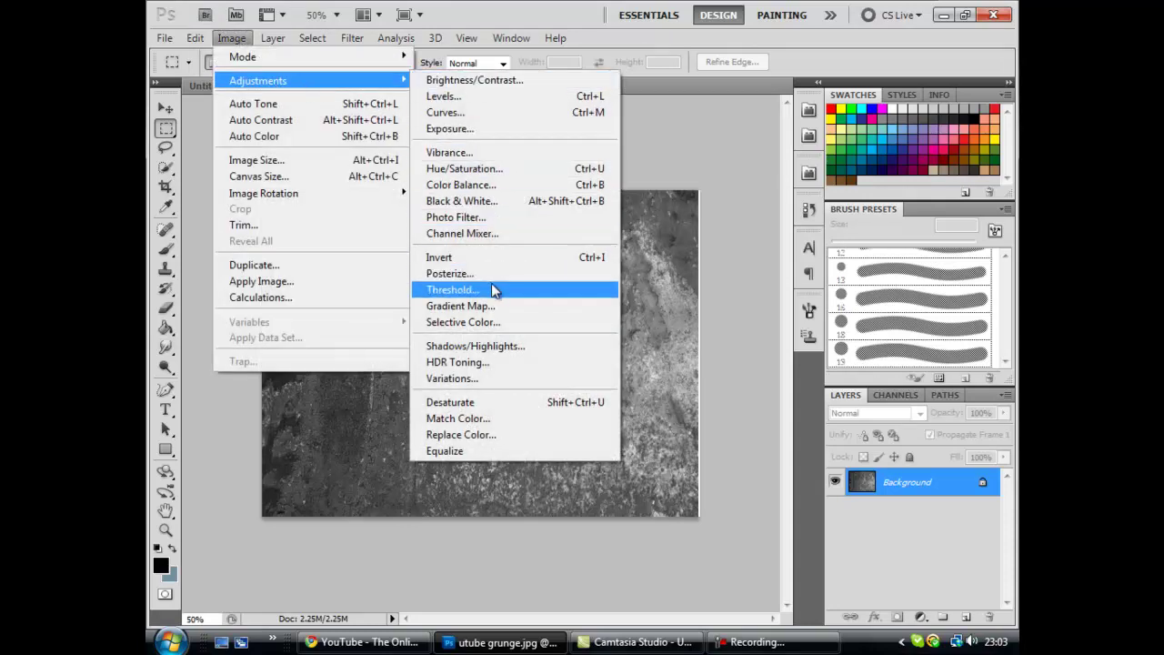
left_click(469, 306)
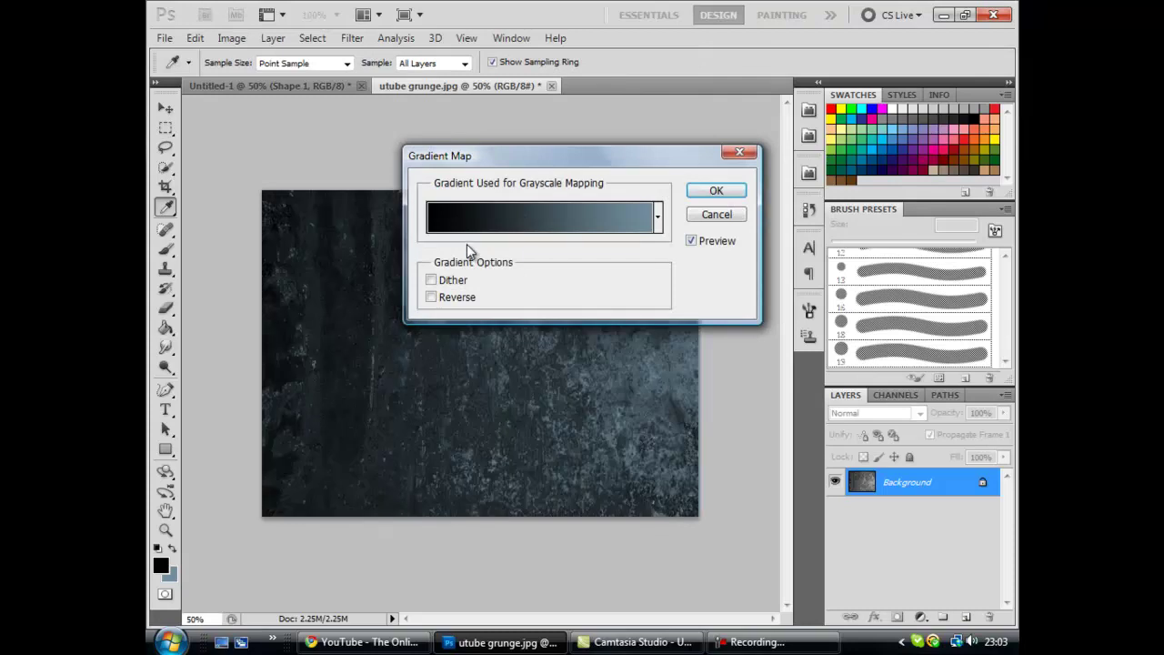
left_click(716, 193)
key("m")
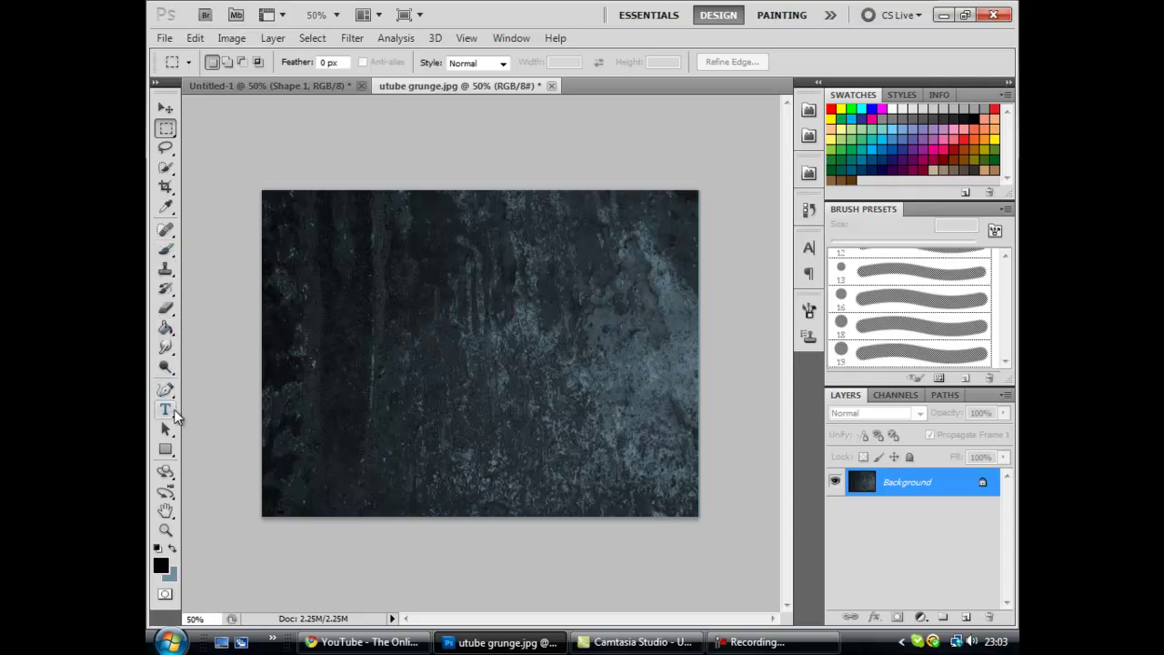
Step: Add Layer 1 above Background and fill it solid black with the Paint Bucket
left_click(164, 411)
key("ctrl+shift+alt+n")
key("b")
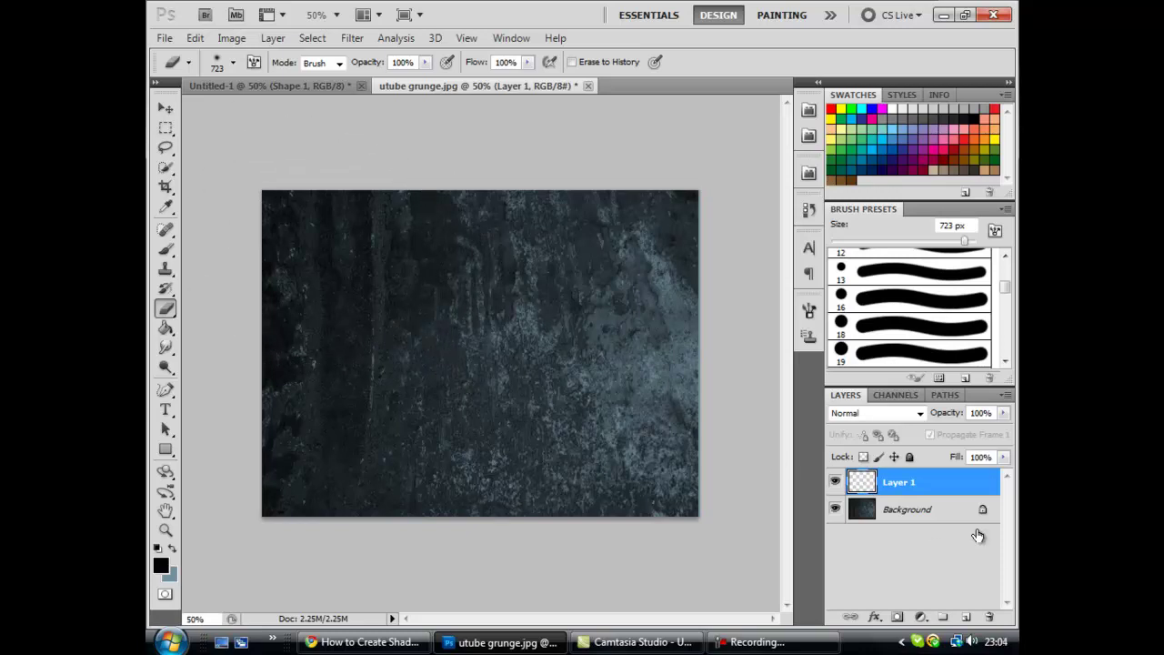
left_click(165, 328)
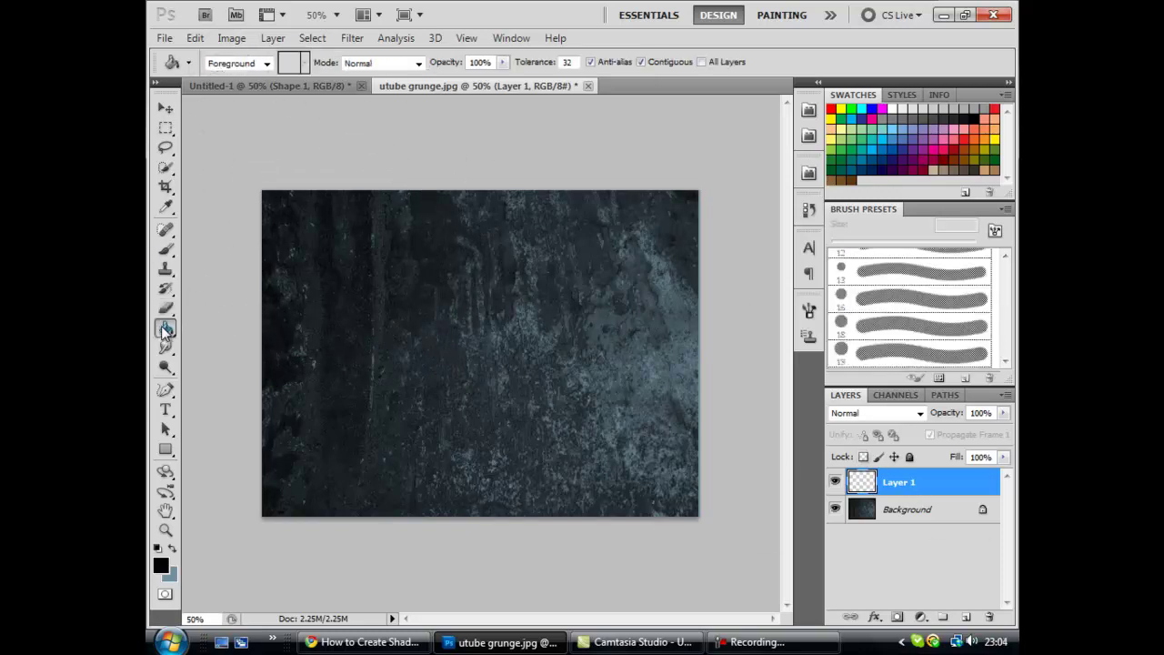
left_click(304, 421)
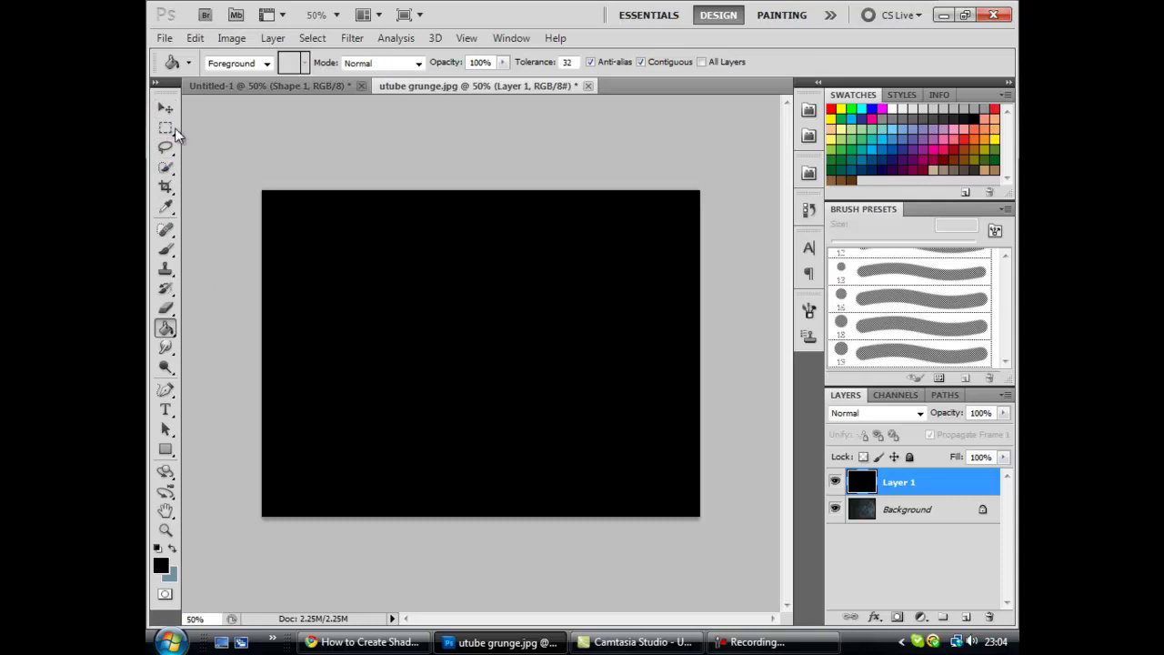
Step: Set the Eraser to a round brush 723 px wide with 0% hardness
left_click(166, 309)
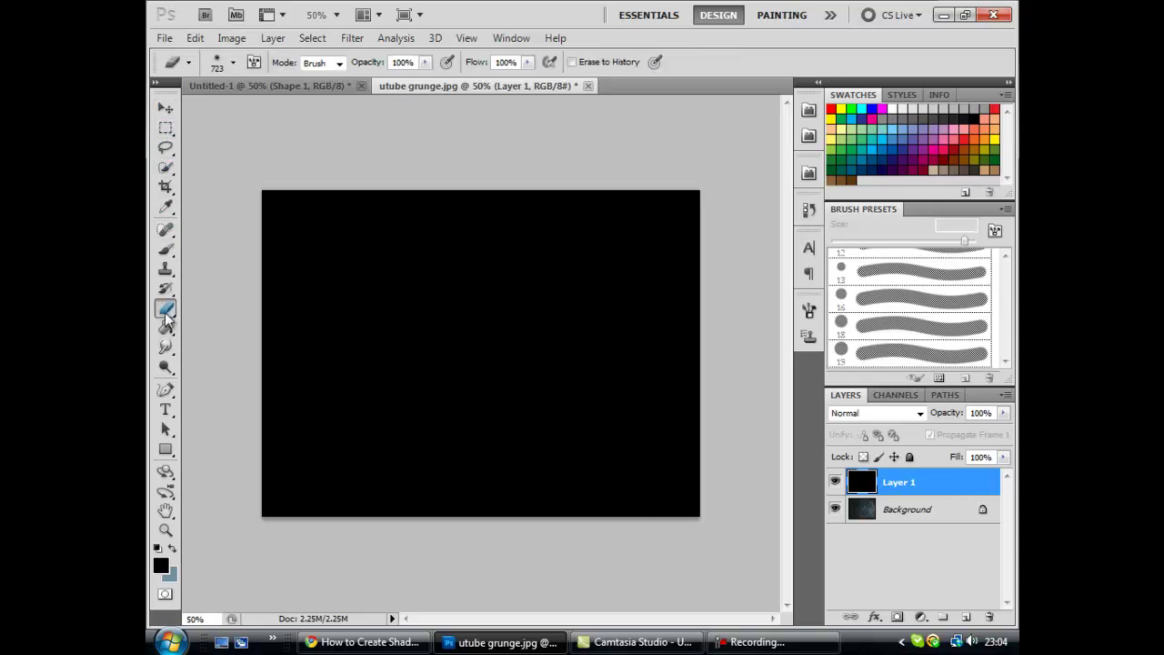
left_click(234, 63)
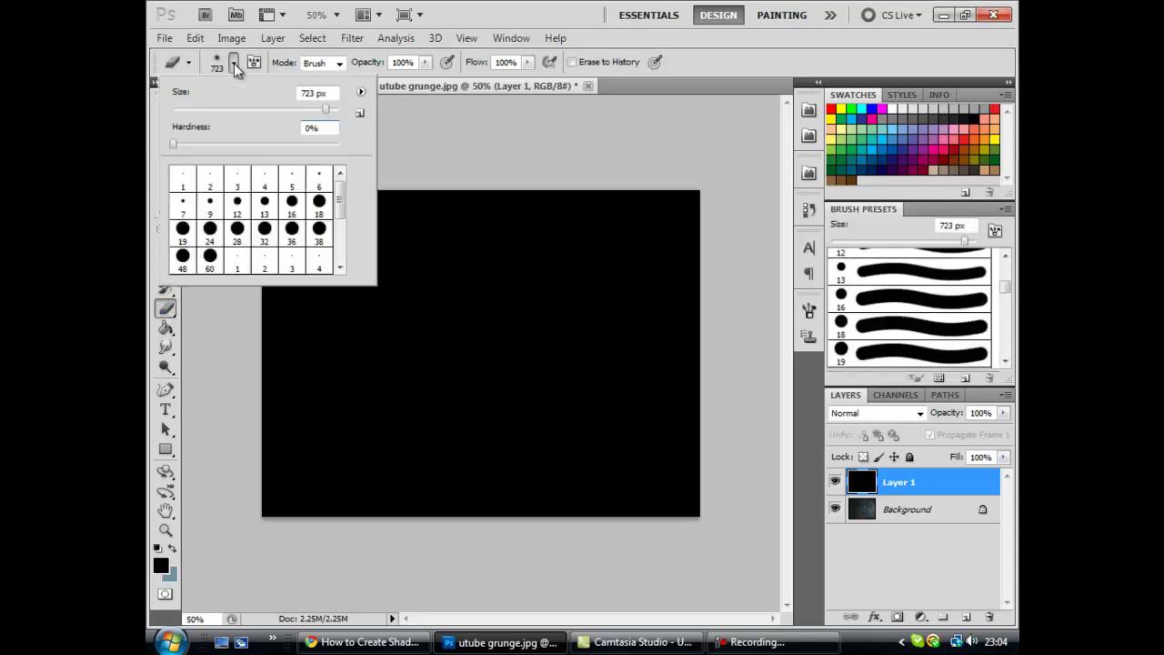
left_click(183, 232)
double_click(307, 92)
type("723")
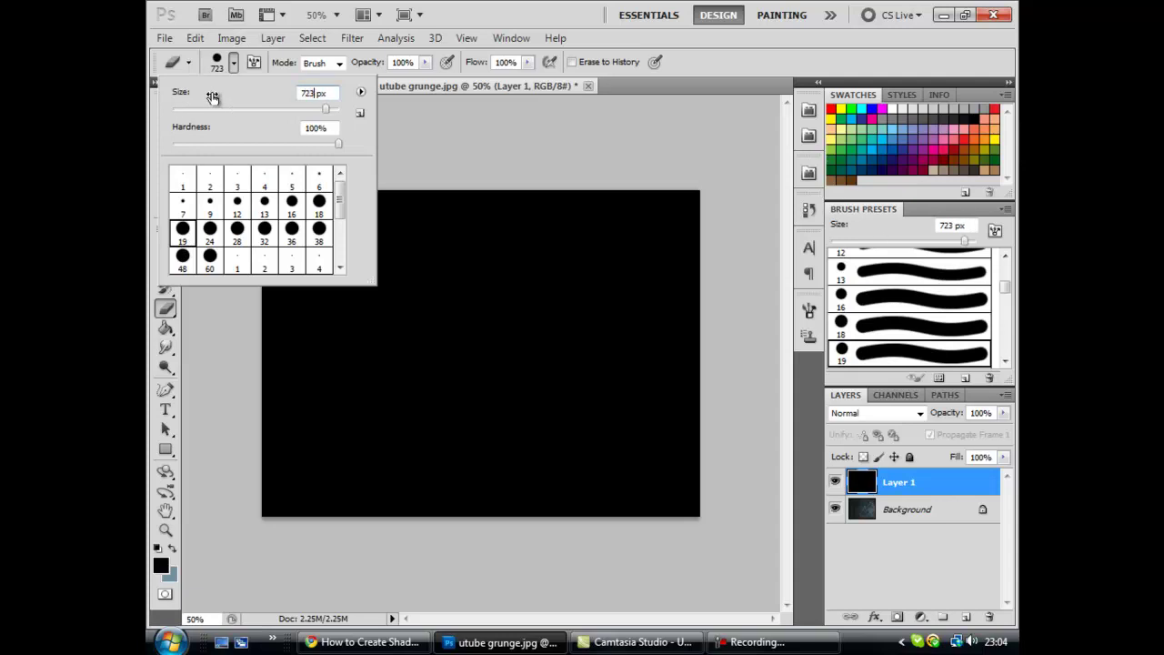
left_click_drag(336, 147, 154, 150)
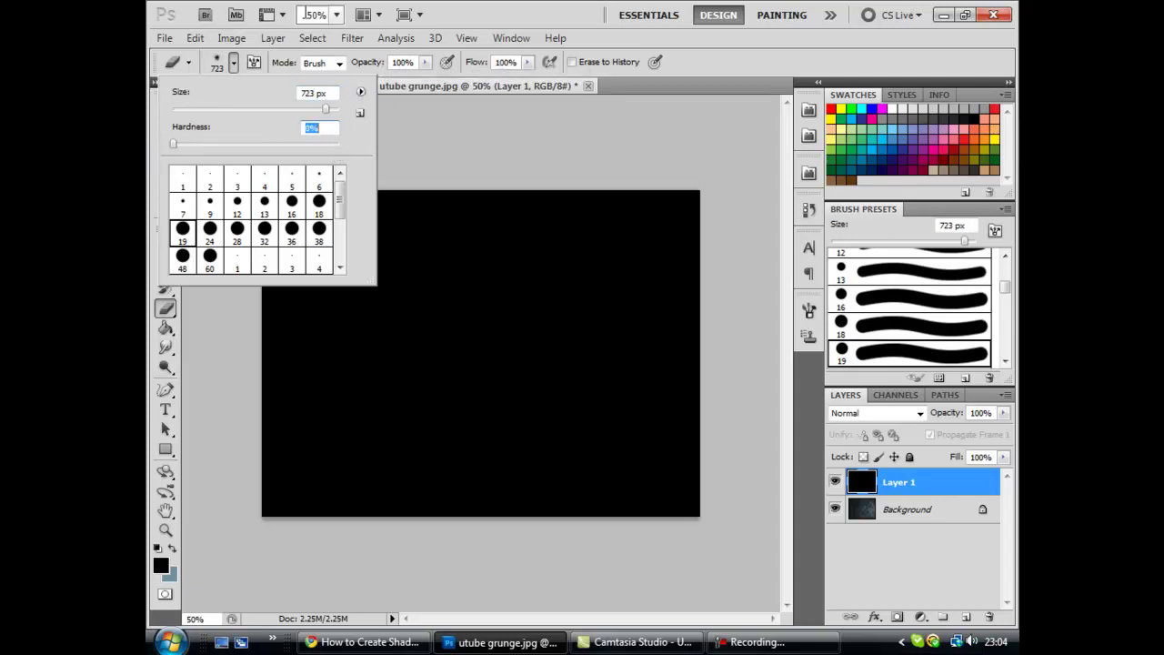
key("Return")
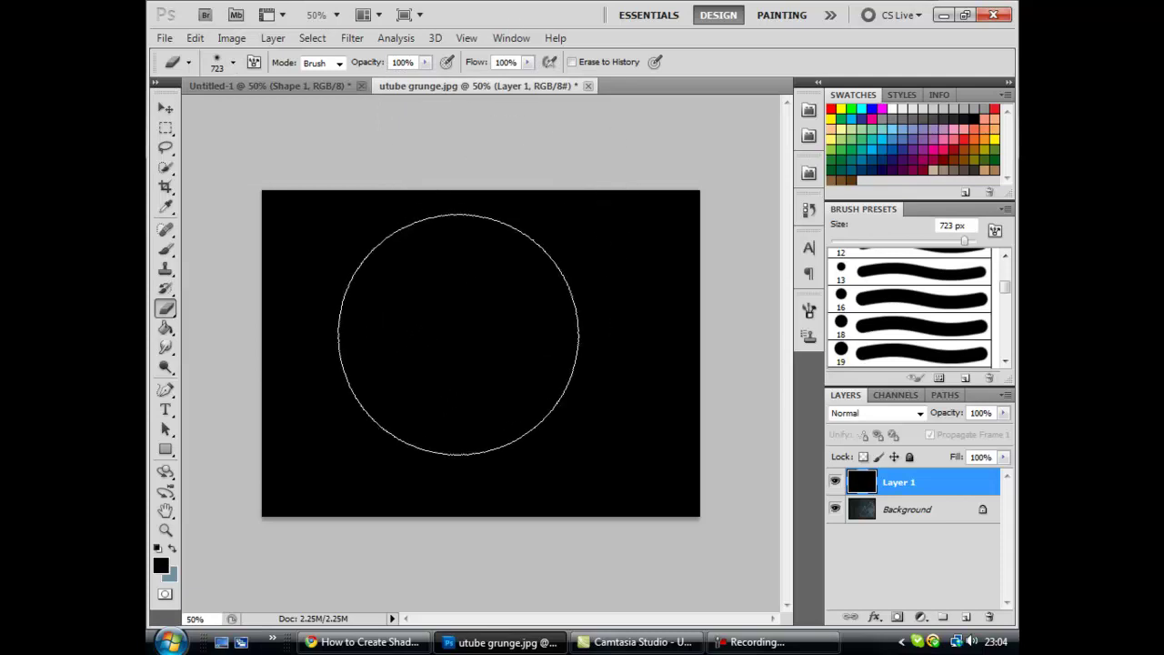
Step: Try Overlay on Layer 1, revert to Normal blending, and set its opacity to 70%
left_click(914, 413)
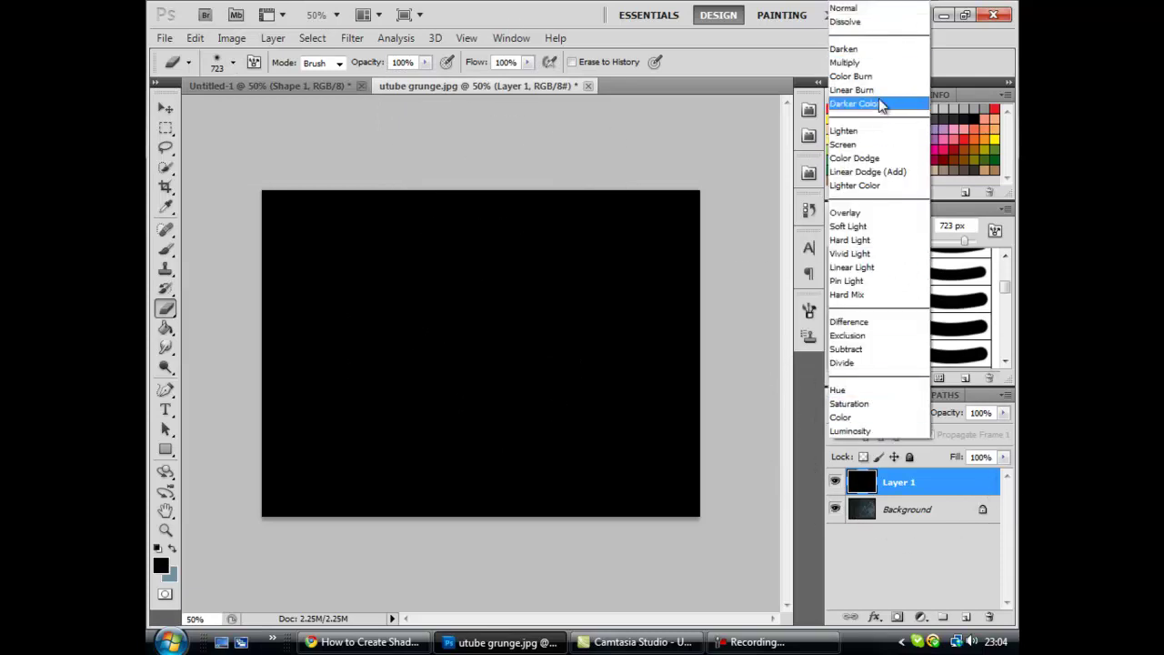
left_click(879, 211)
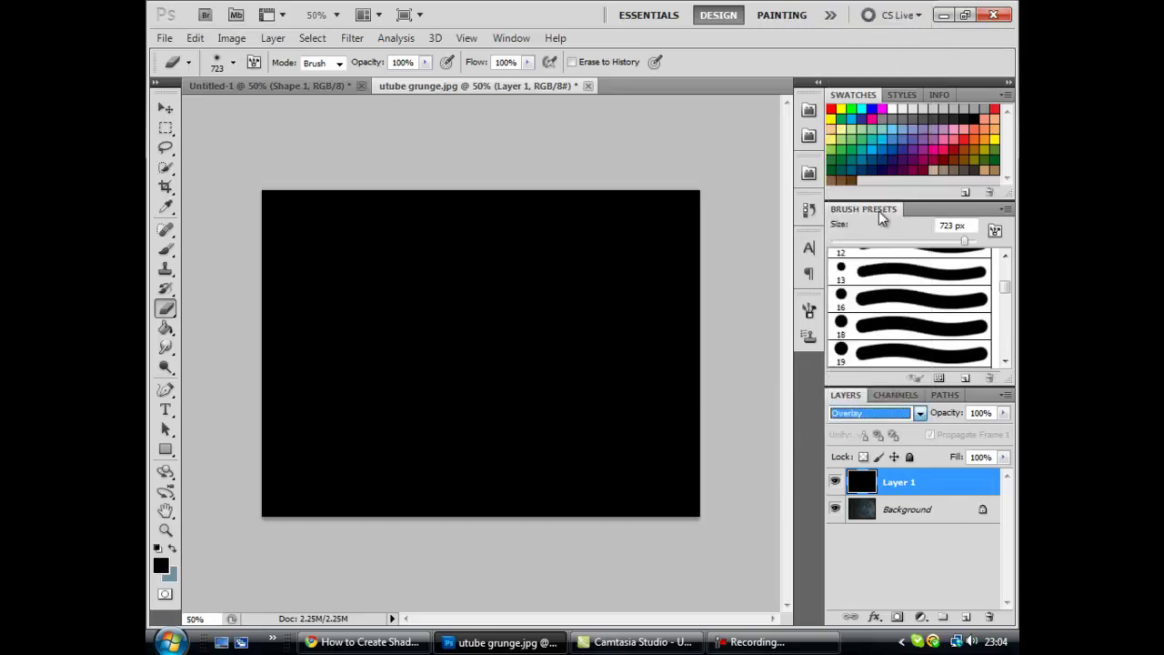
left_click(919, 414)
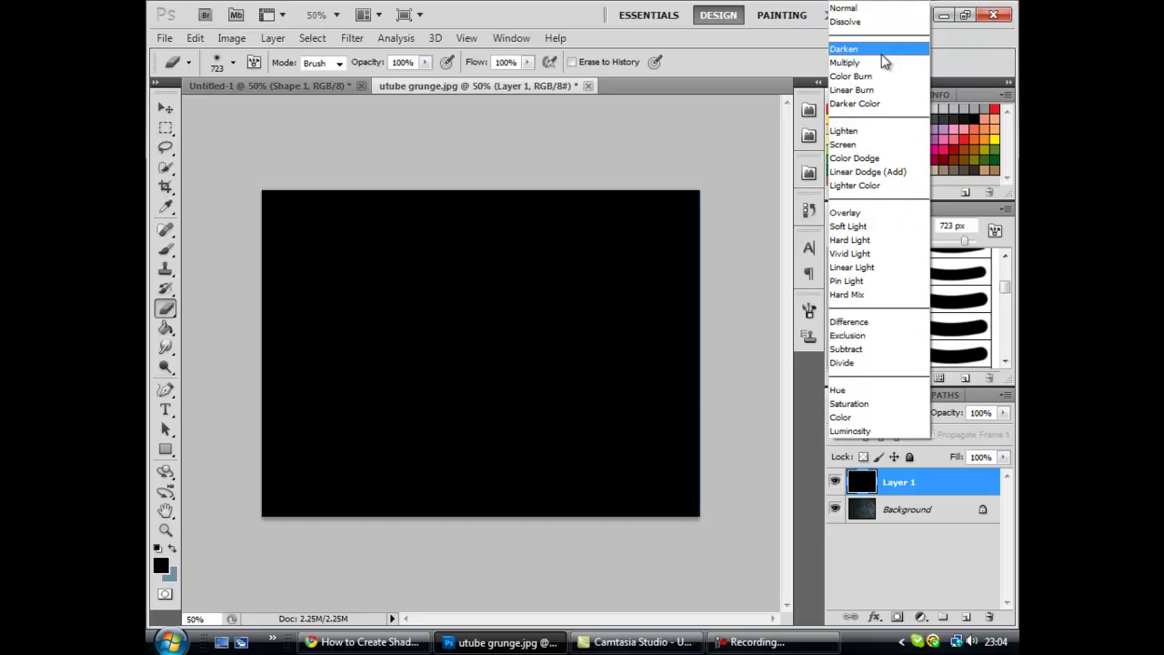
left_click(943, 575)
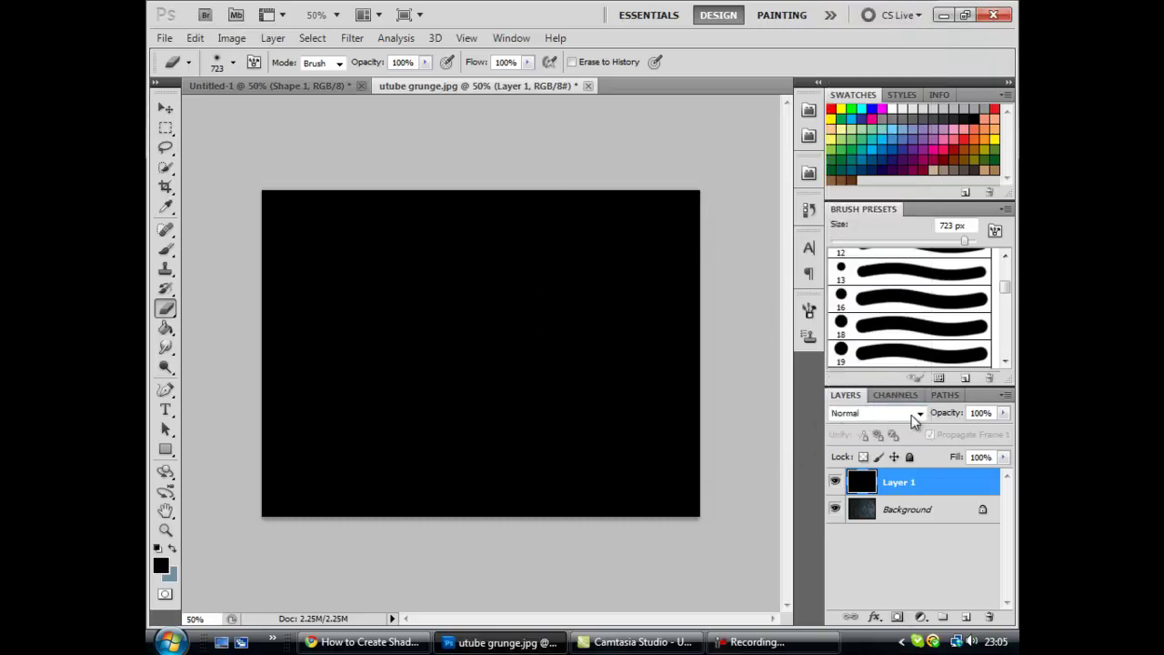
left_click(1003, 414)
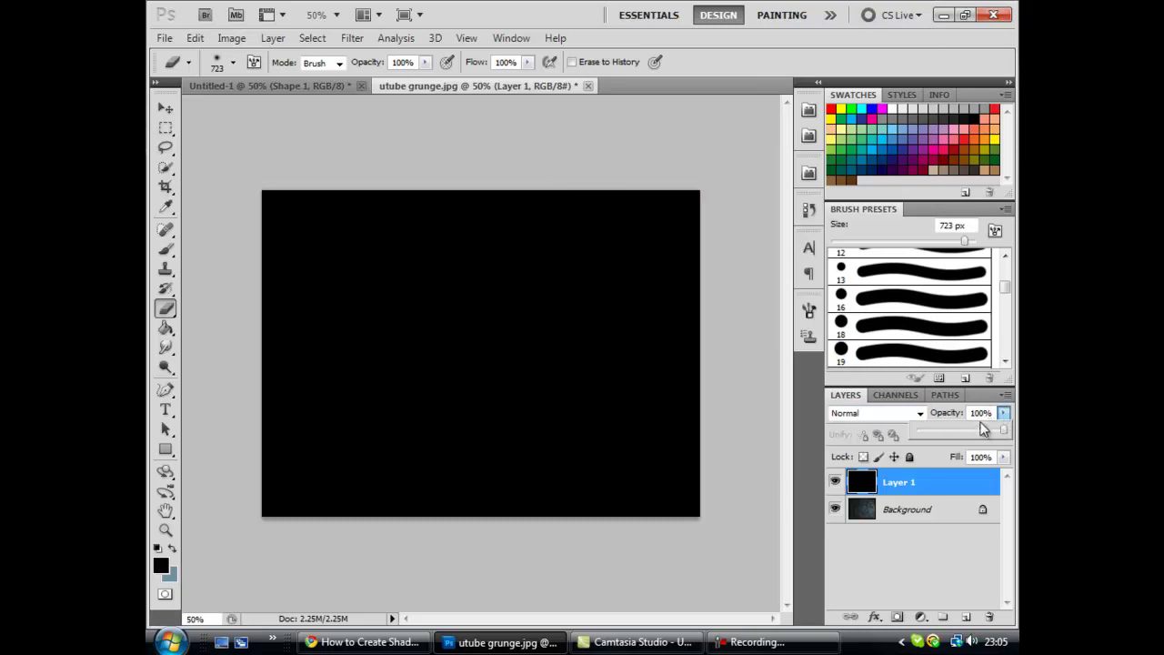
left_click_drag(984, 431, 980, 434)
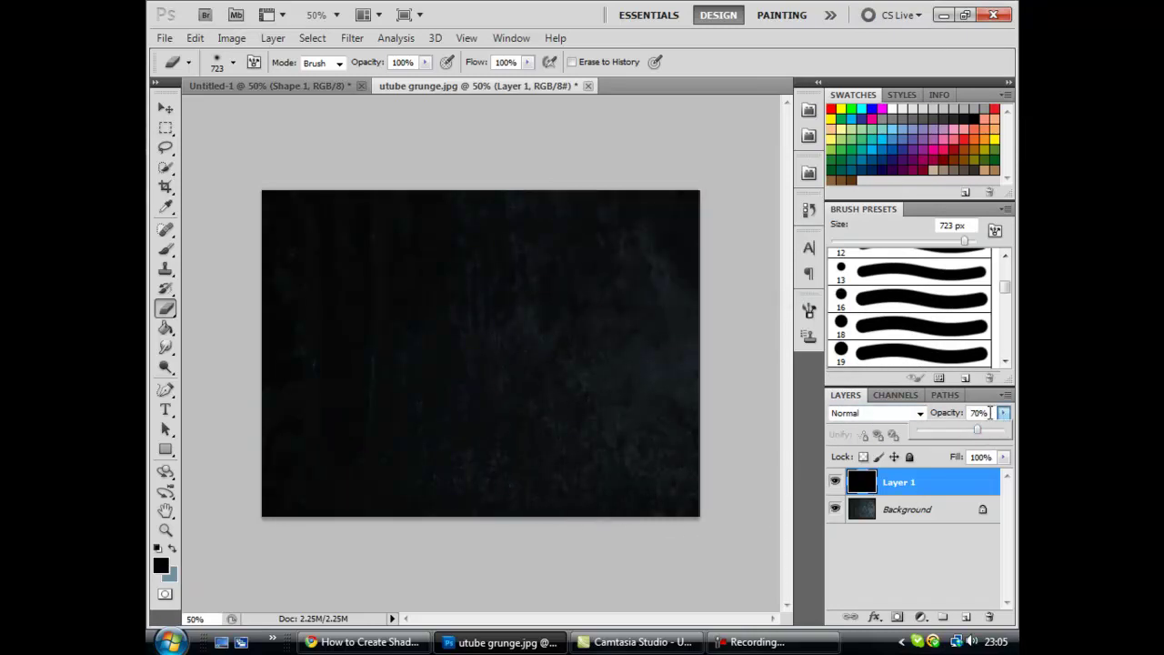
left_click(992, 412)
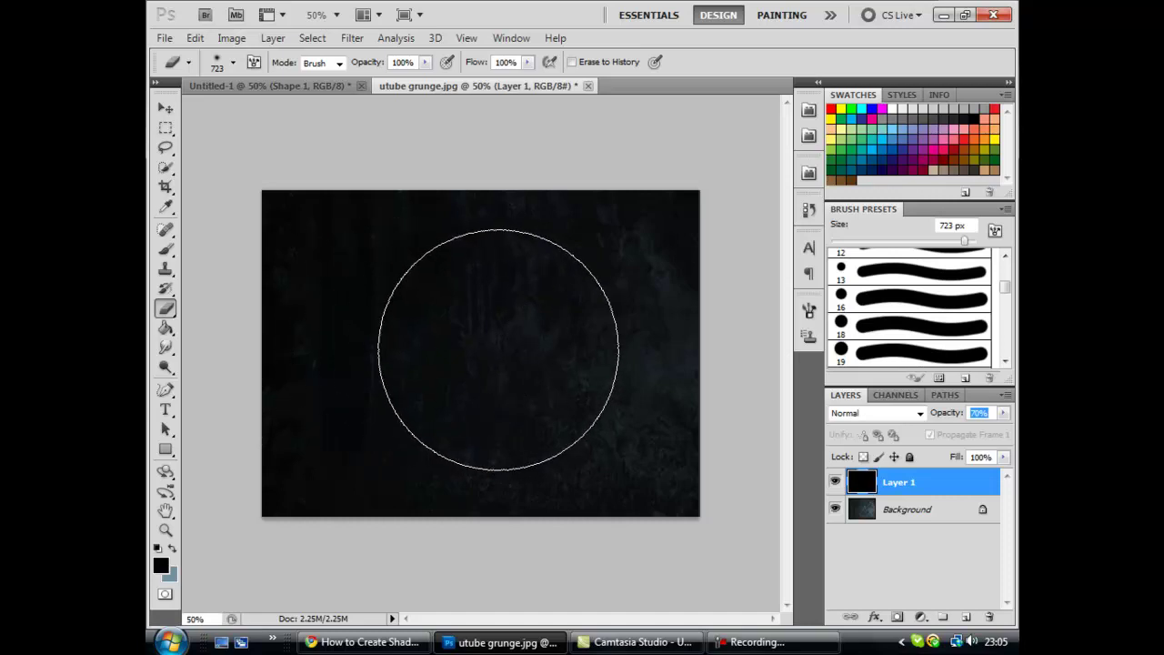
Step: Erase the centre of Layer 1 with one click of the 723 px soft eraser
left_click(474, 345)
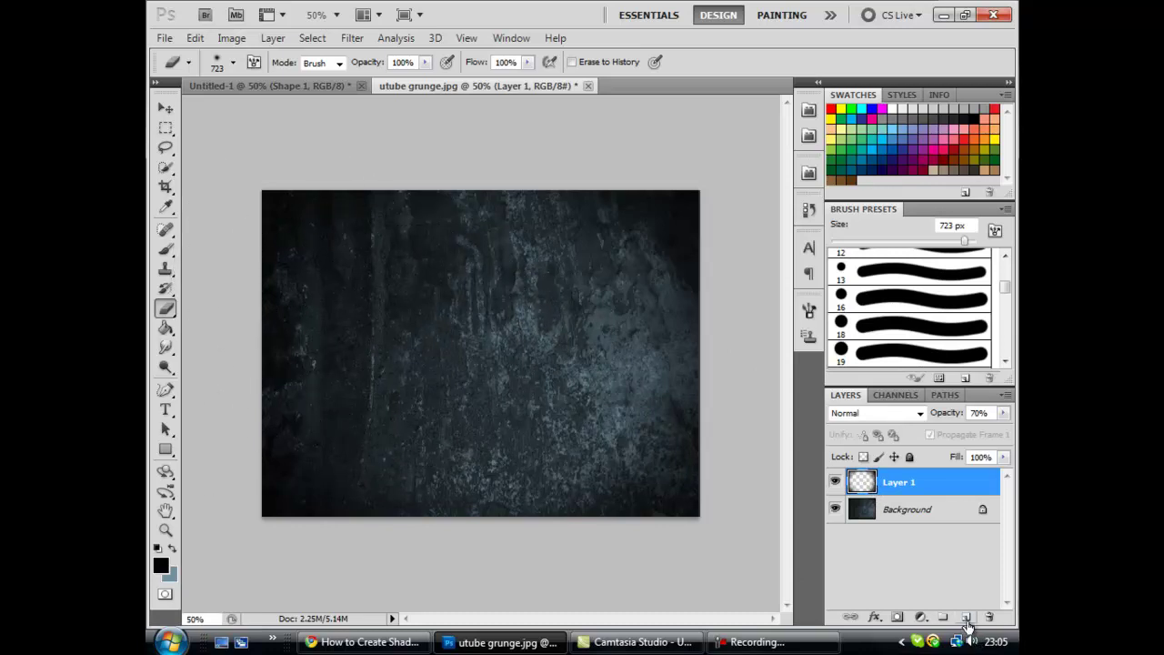
Step: Add a new layer, pick the Type tool and set the foreground colour to pure white
left_click(965, 617)
left_click(164, 414)
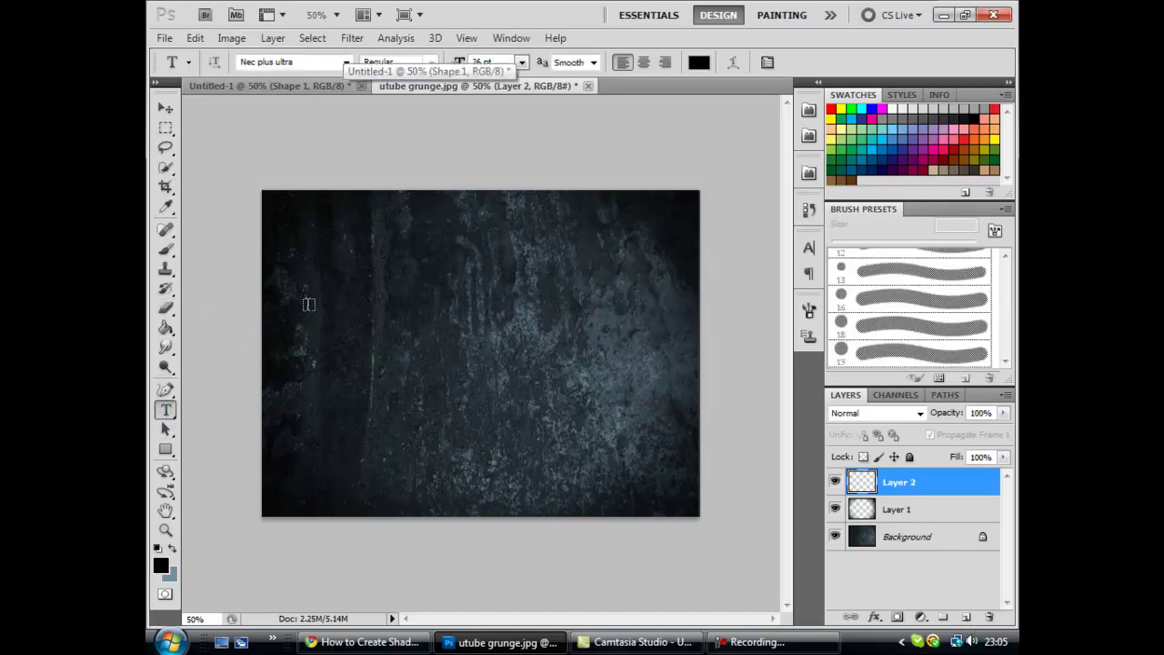
left_click(173, 549)
left_click(161, 569)
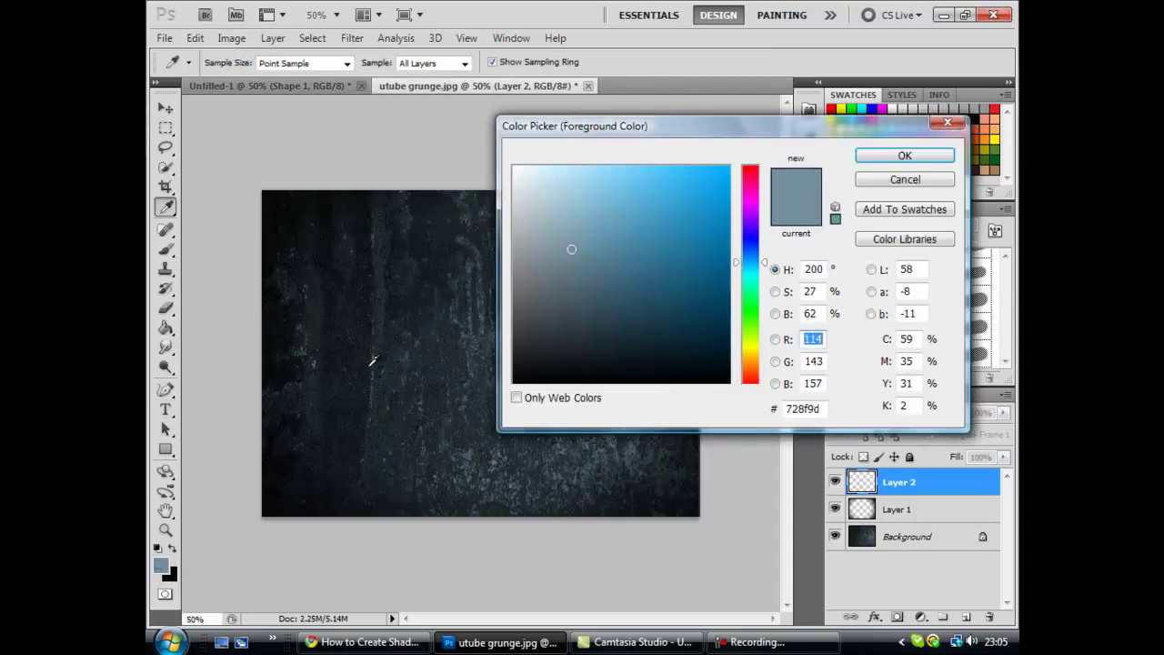
mouse_move(572, 246)
left_mouse_down()
mouse_move(603, 213)
mouse_move(514, 168)
left_mouse_up()
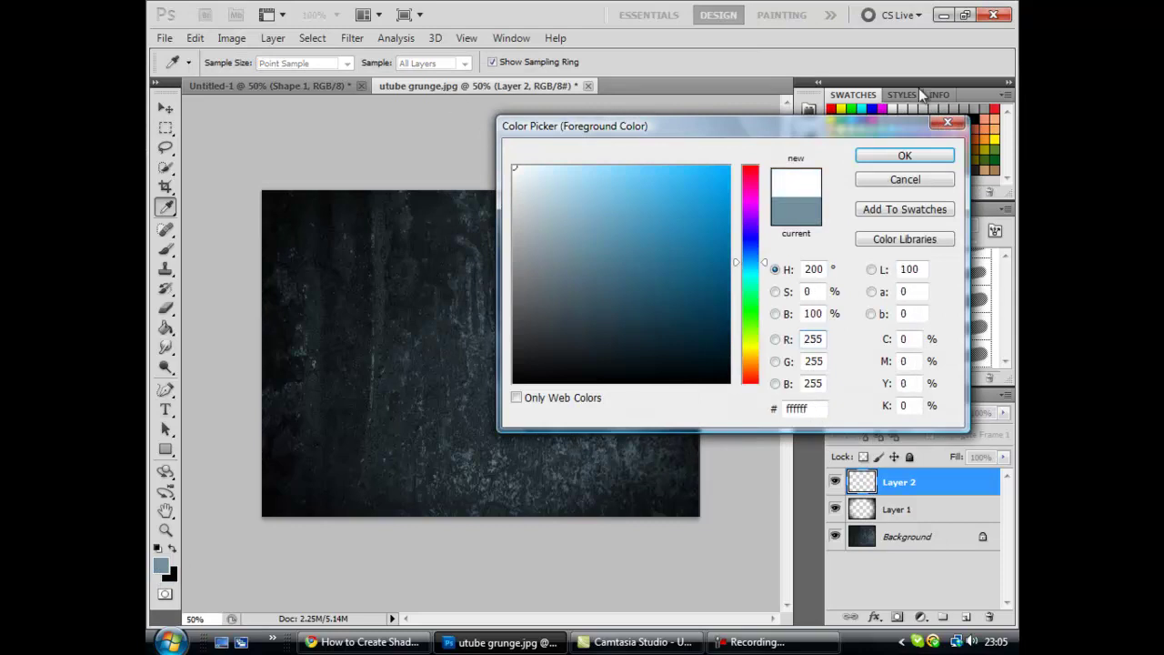
left_click(923, 155)
key("t")
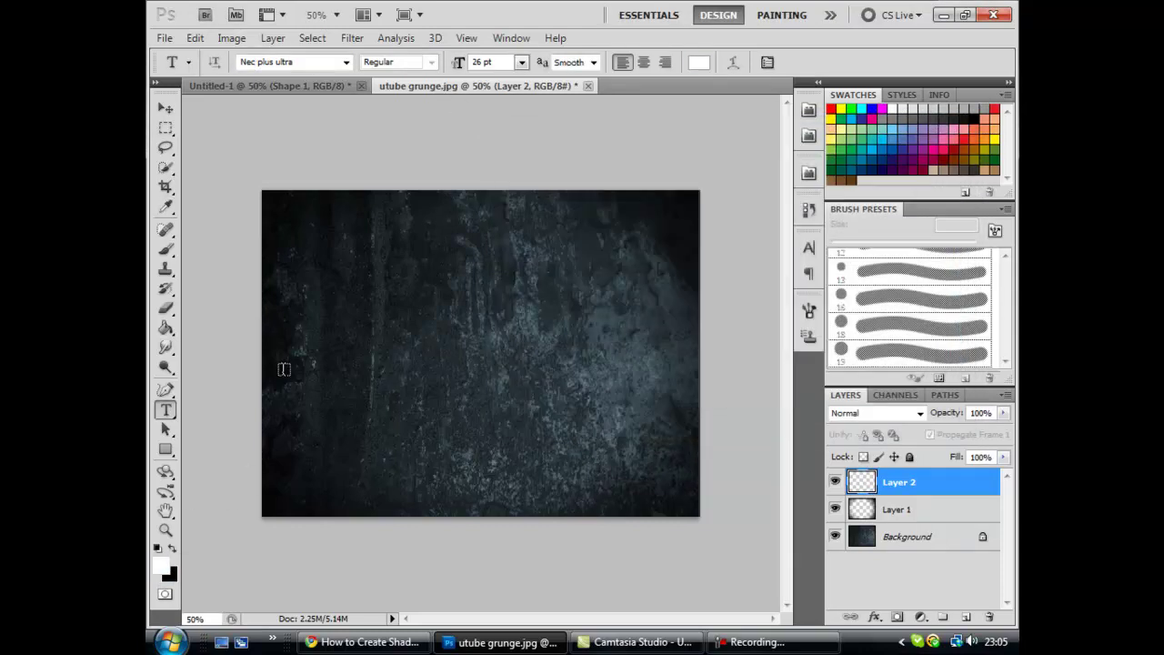
Step: Type the JacksPsTuts title in the upper image area and select all of it
left_click(648, 383)
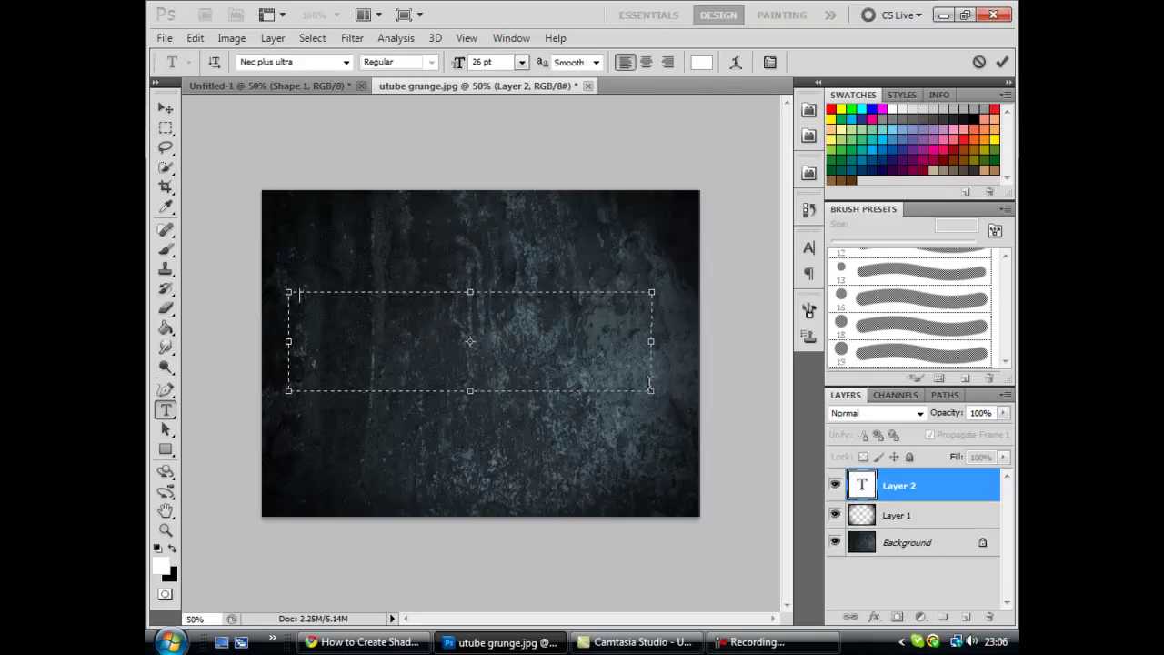
type("Jacksps")
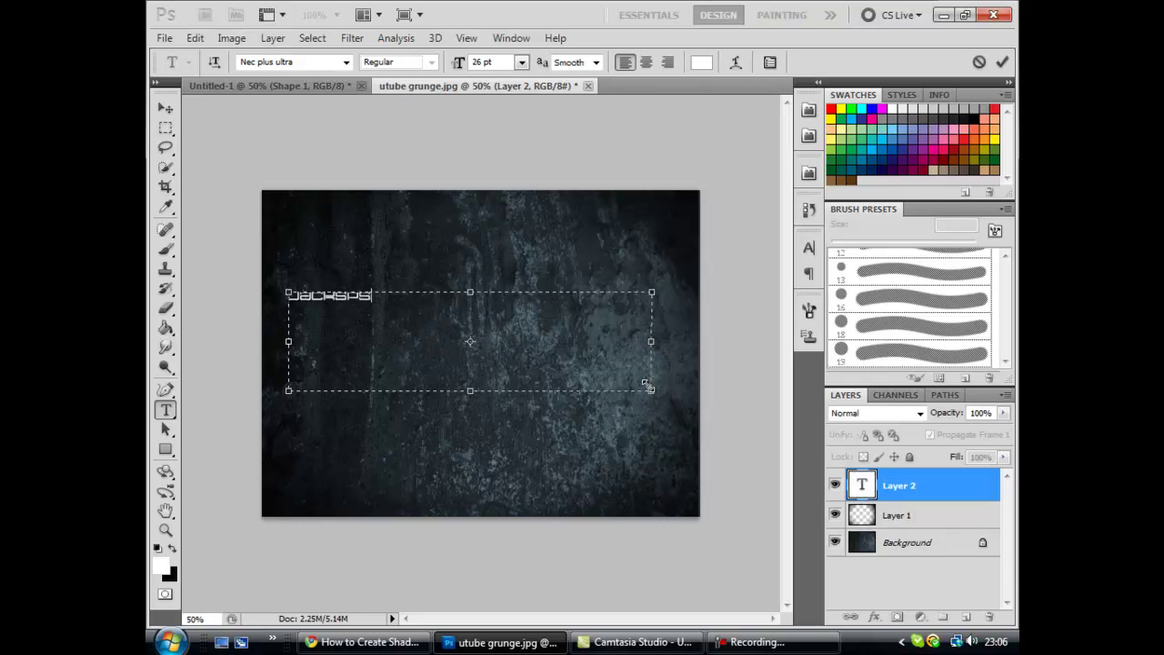
type("tudios")
key("ctrl+a")
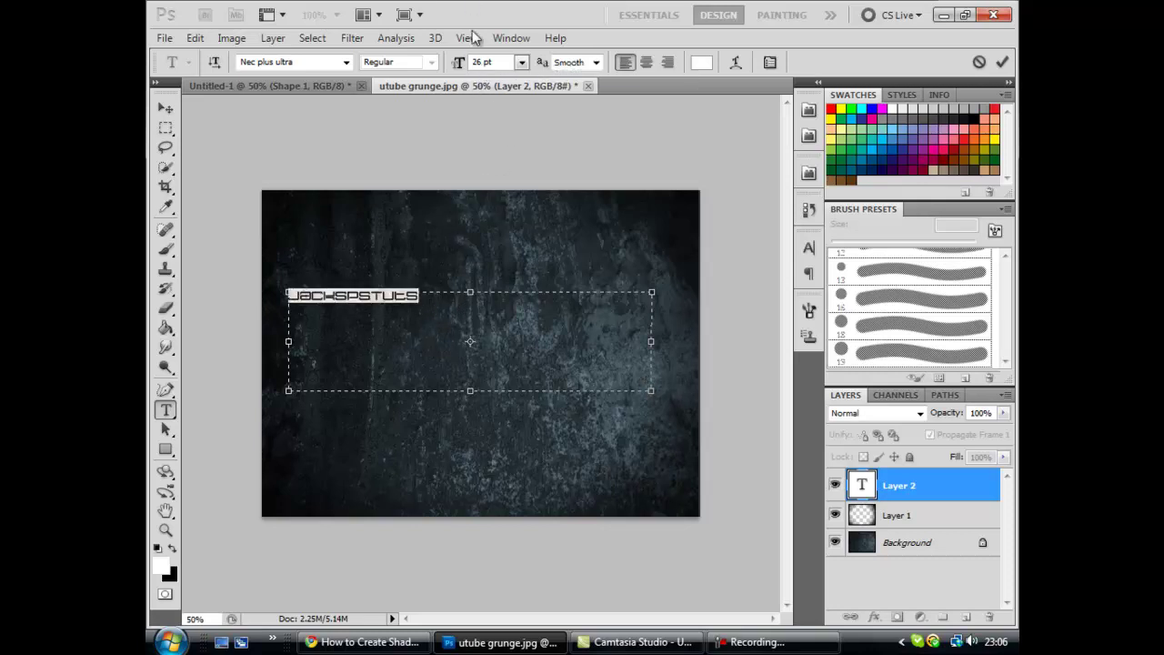
Step: Set the title's font size to 50 pt after trying 200, 150, 130 and 40, then commit it
left_click(481, 61)
left_click_drag(454, 68, 497, 62)
key("BackSpace")
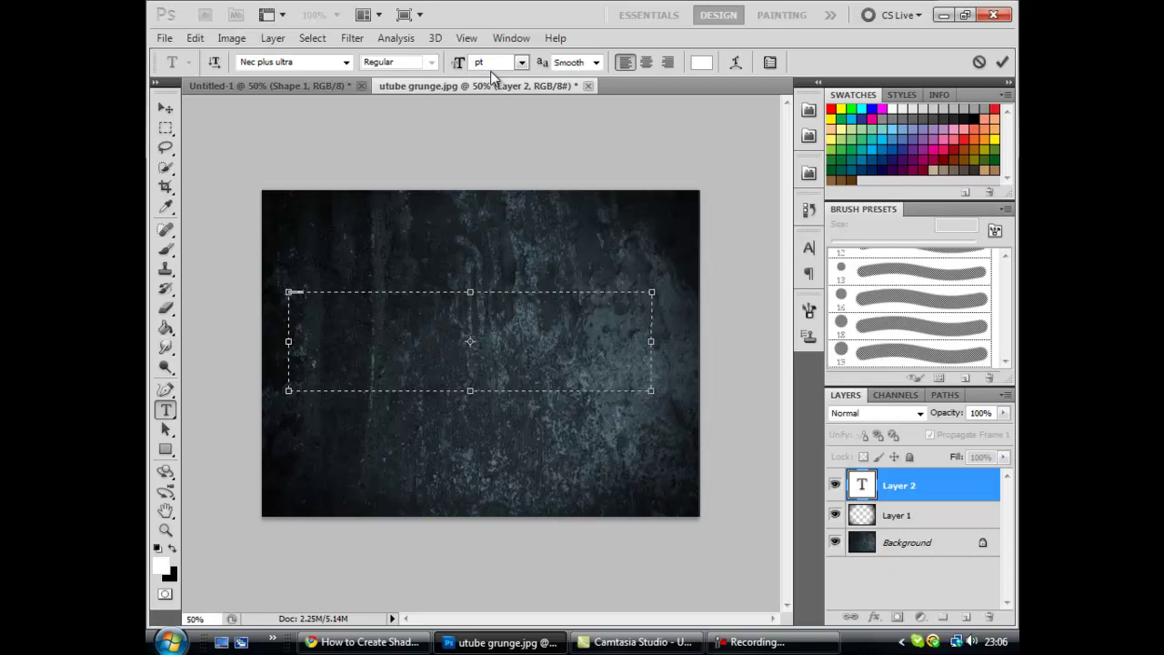
type("20 ")
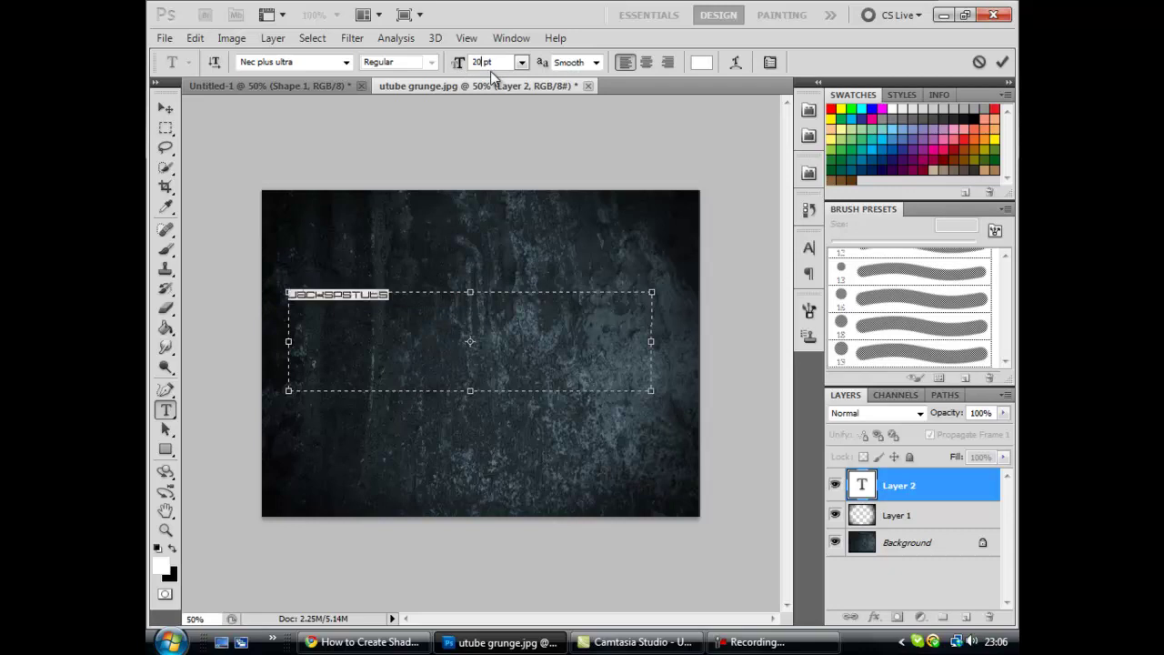
type("0")
key("BackSpace")
key("BackSpace")
type("150")
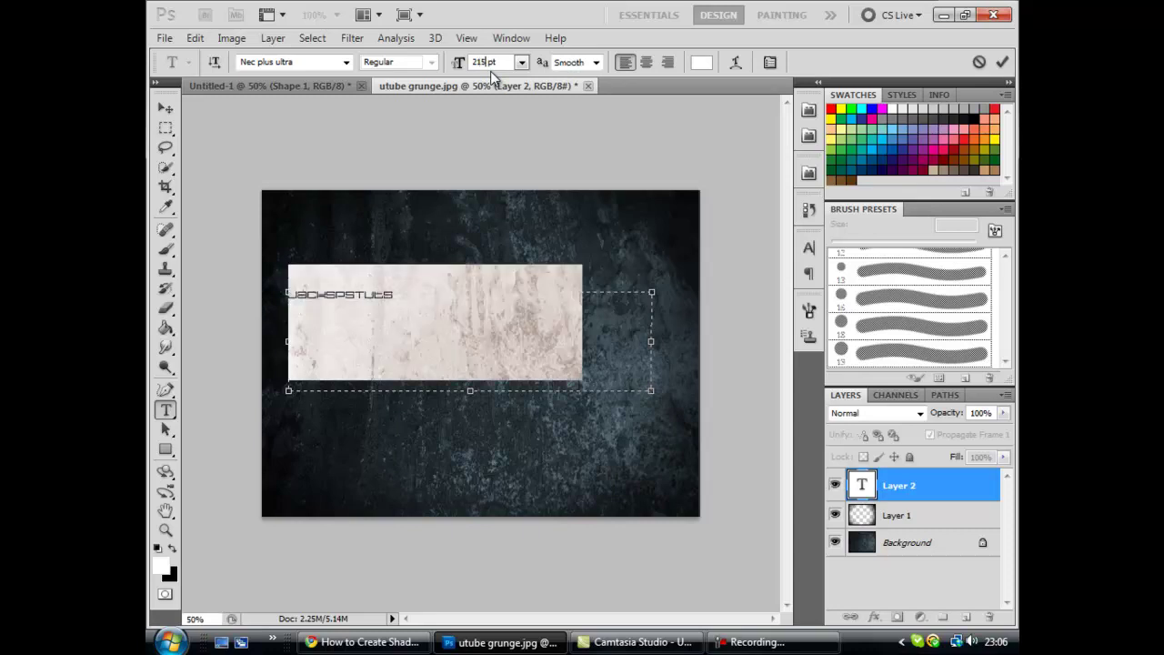
key("BackSpace")
key("BackSpace")
key("BackSpace")
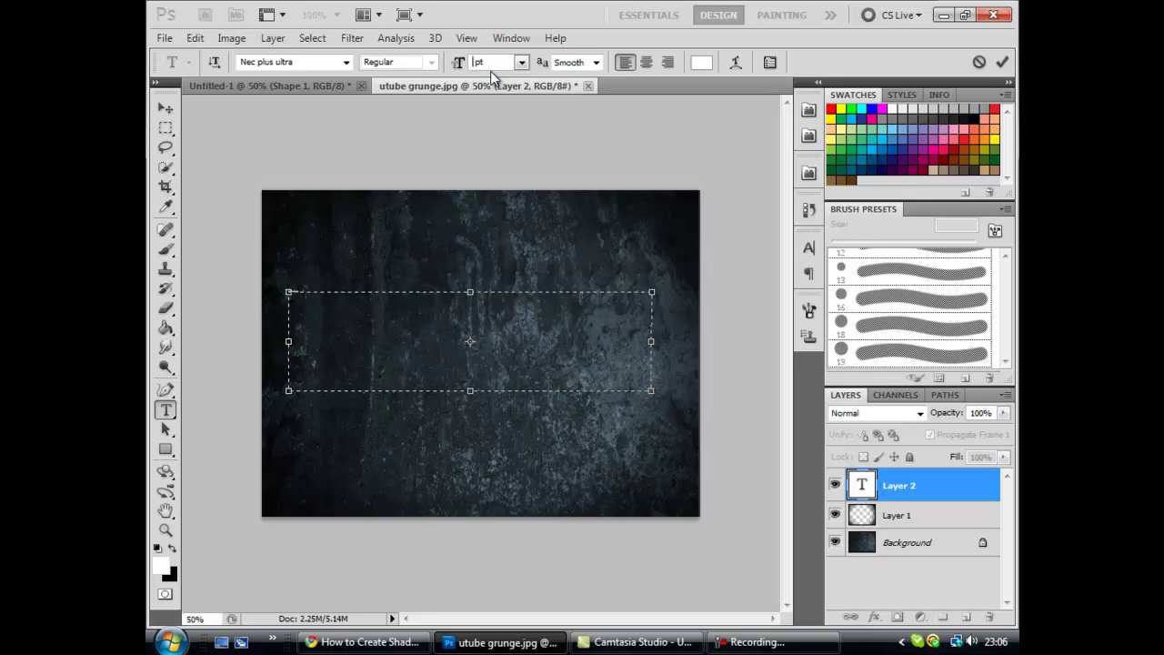
type("130")
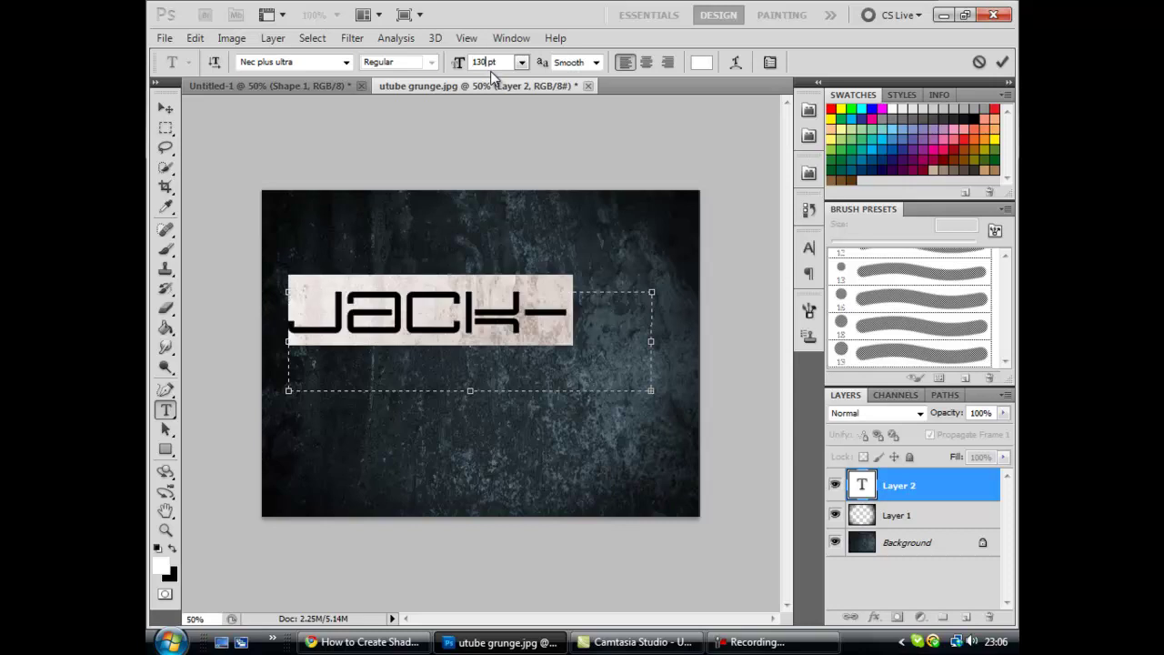
key("BackSpace")
key("BackSpace")
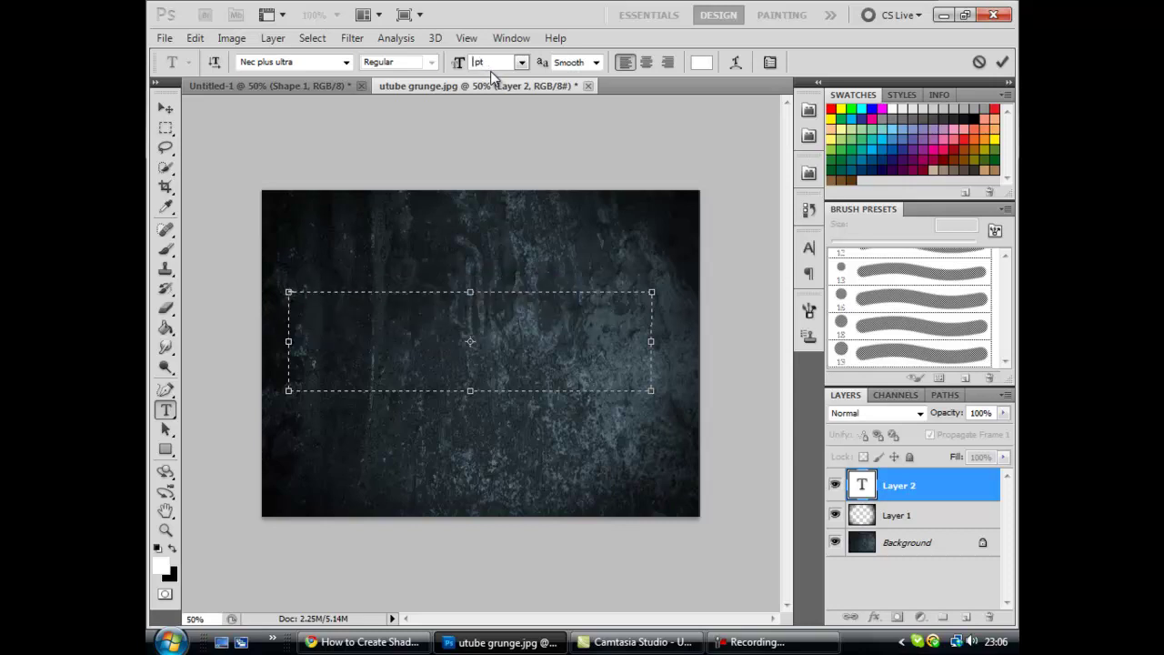
key("BackSpace")
type("40")
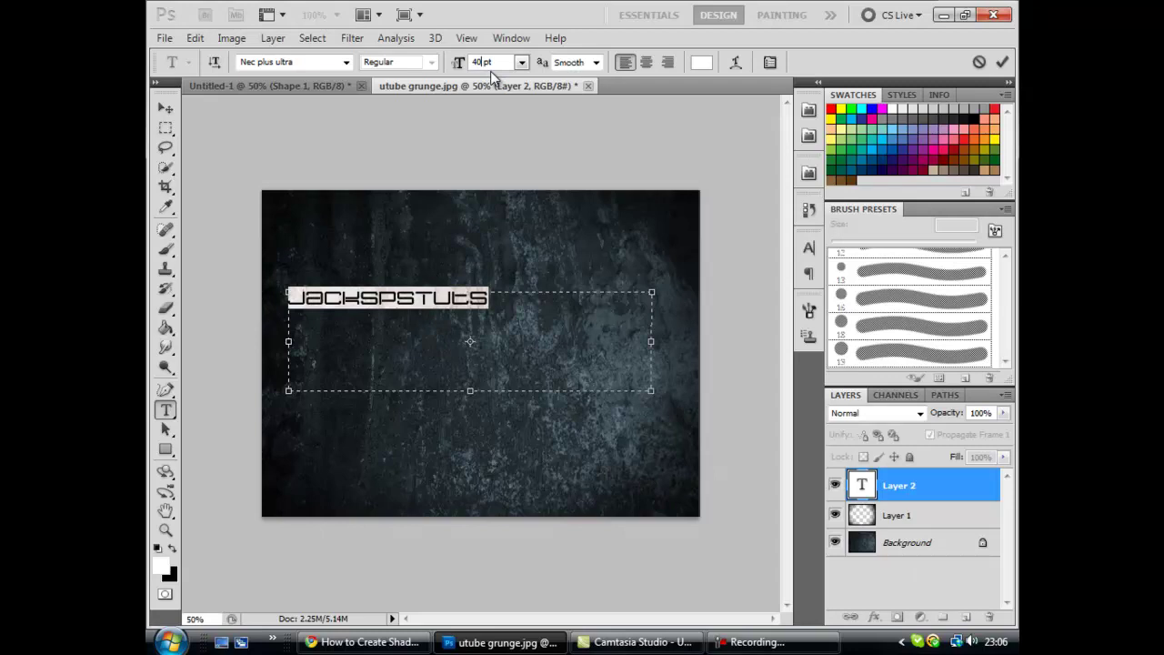
key("BackSpace")
type("50")
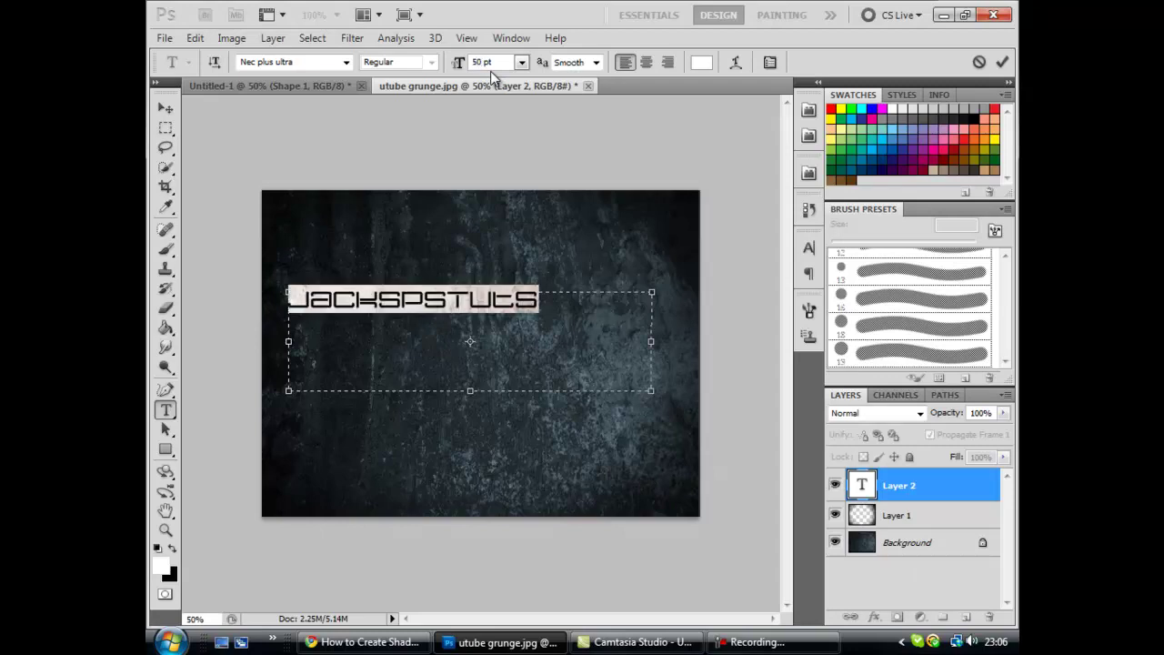
left_click(166, 107)
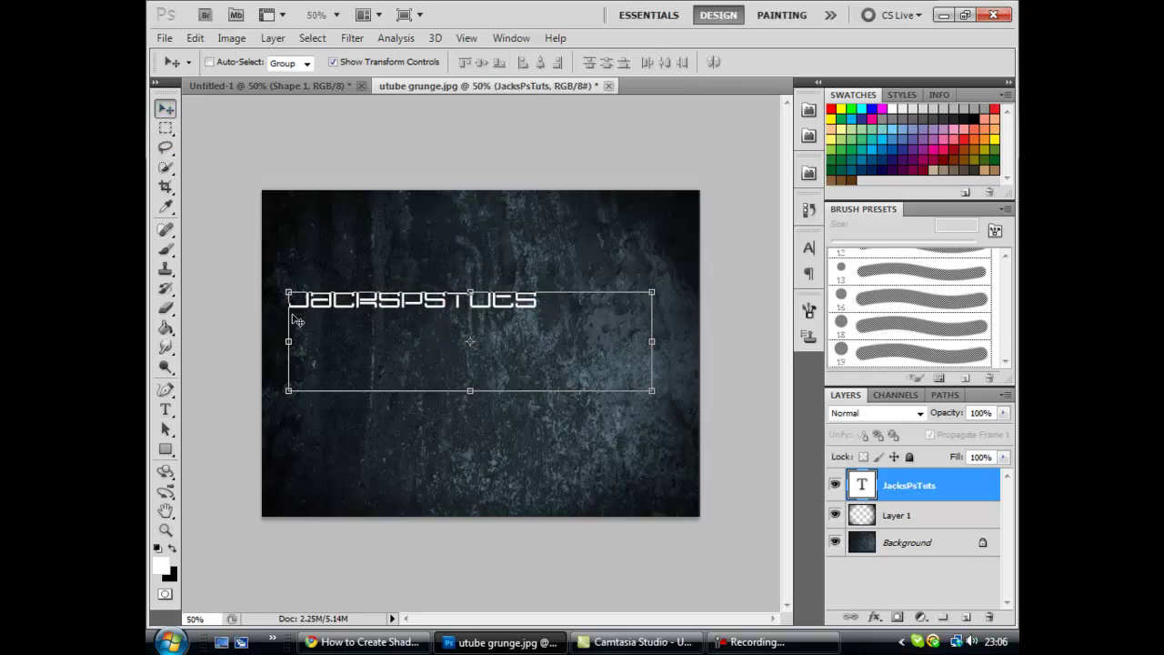
Step: Stretch the text box taller and apply the pending transformation
left_click_drag(284, 292, 282, 241)
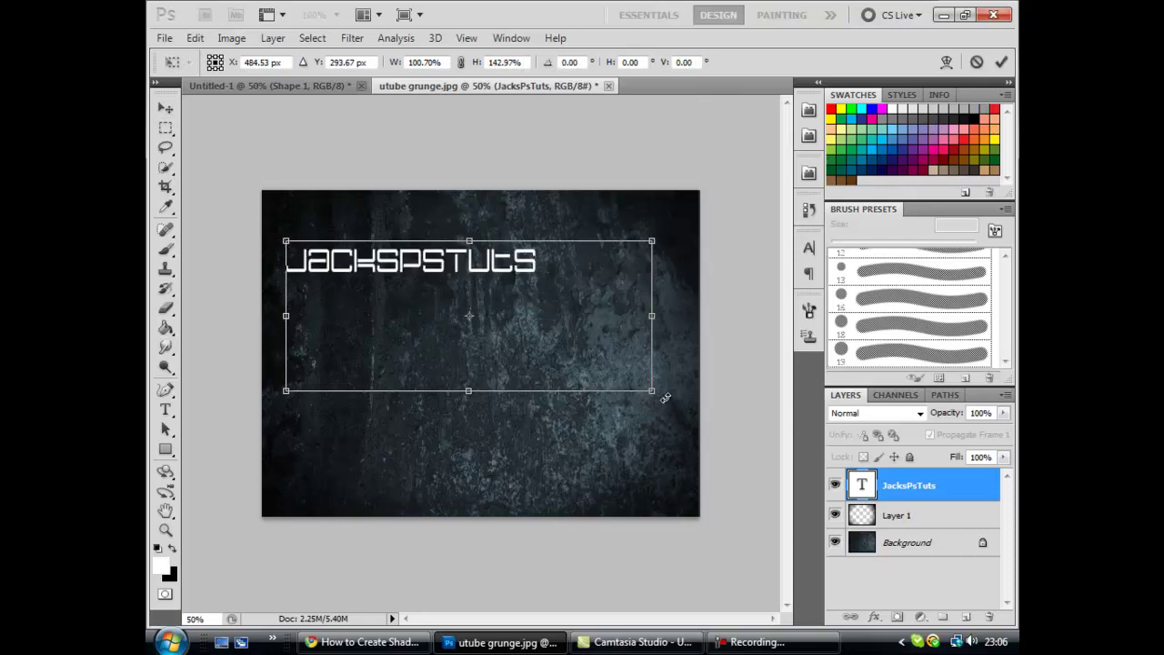
left_click_drag(652, 390, 683, 527)
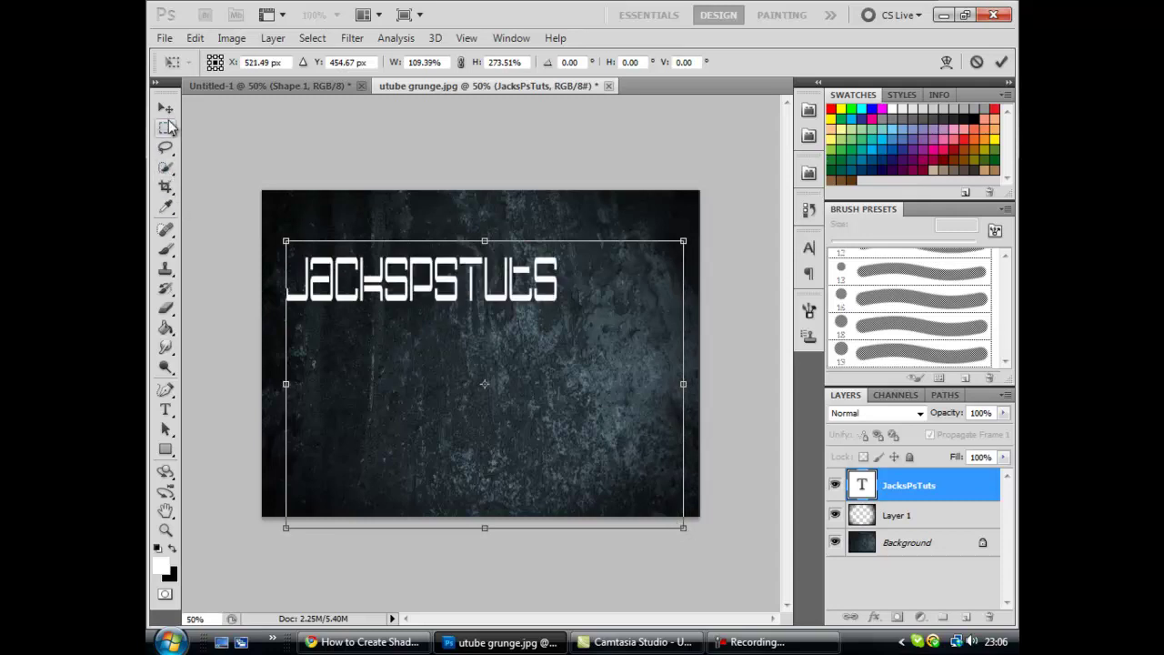
left_click(169, 125)
left_click(542, 257)
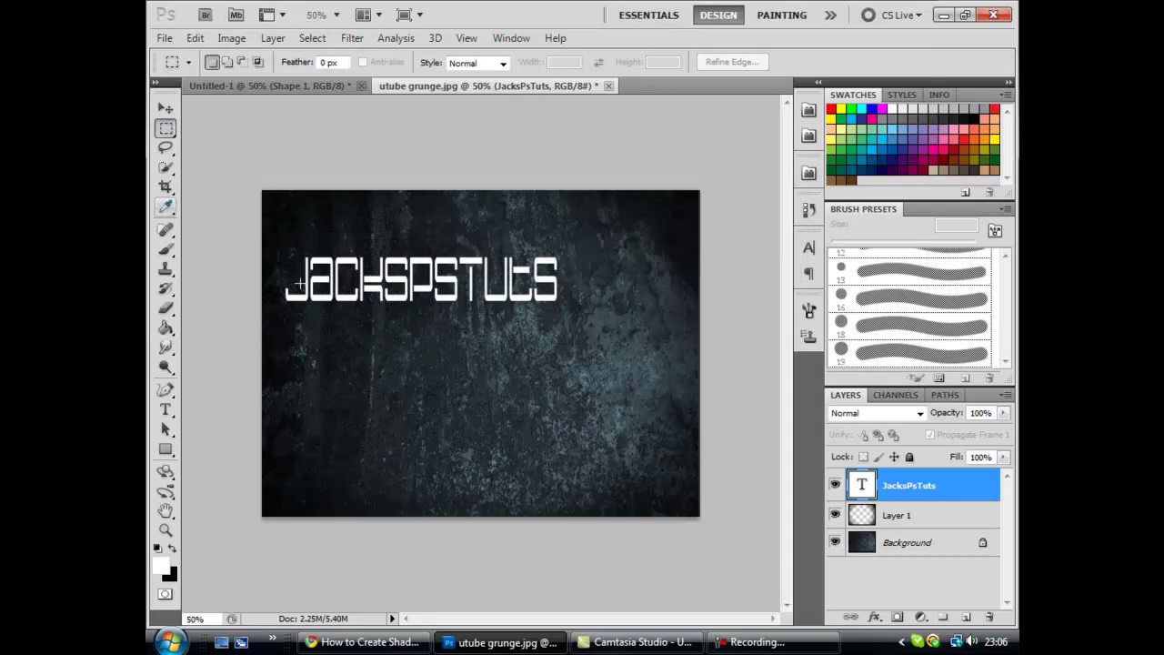
Step: Shrink the JacksPsTuts text box to fit the single line and commit the edit
left_click(166, 410)
left_click(410, 295)
left_click_drag(480, 530, 487, 315)
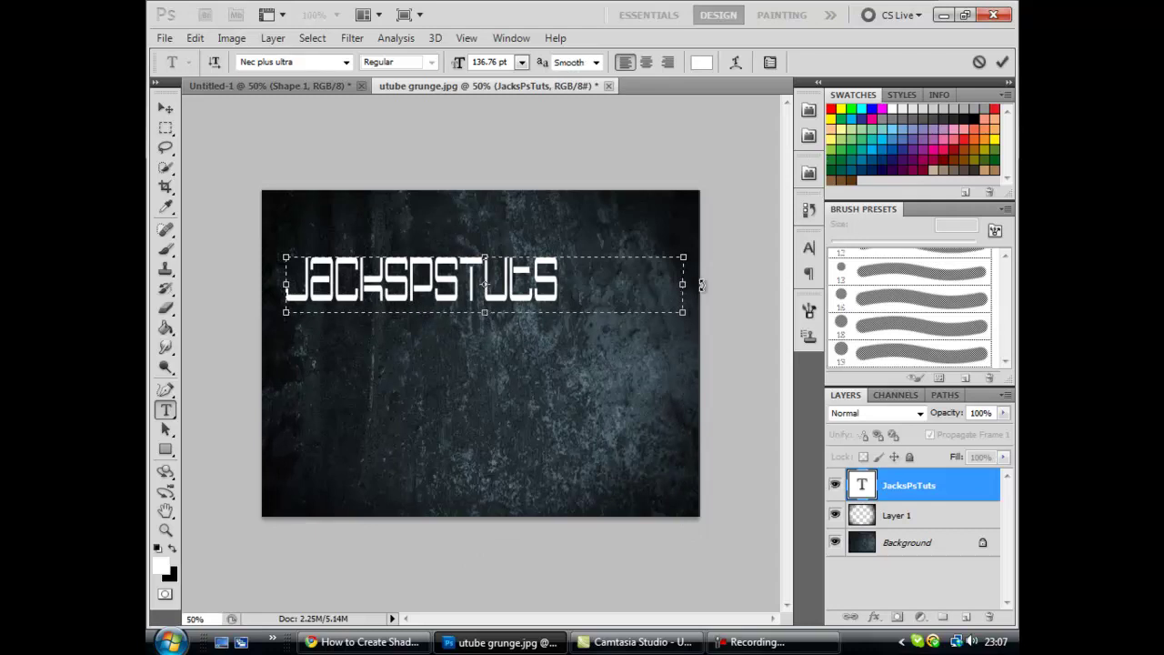
left_click_drag(691, 284, 579, 286)
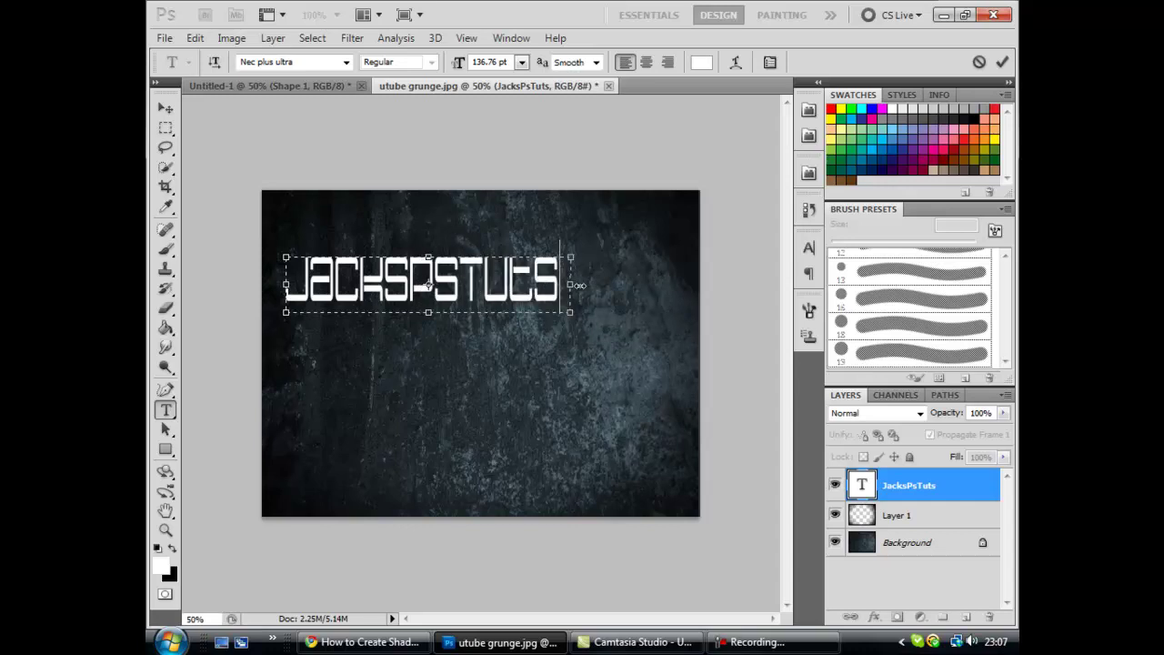
left_click(166, 109)
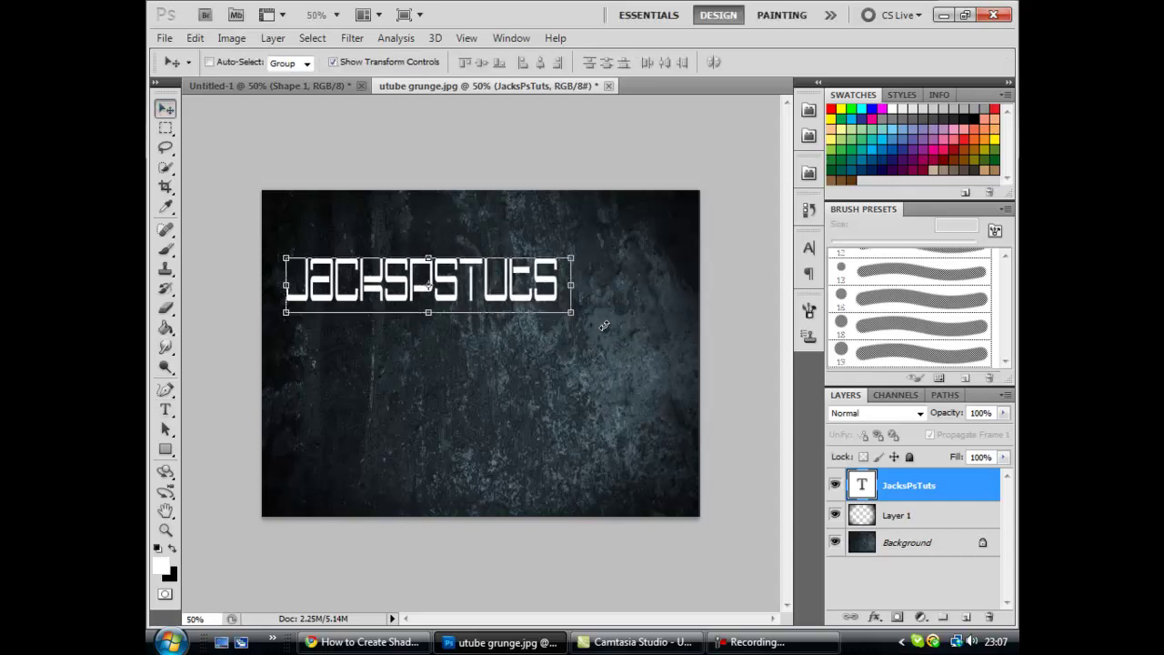
Step: Scale the title to 125.75% width and 221.35% height and move it to the centre
left_click_drag(575, 315, 647, 404)
left_click_drag(514, 320, 529, 349)
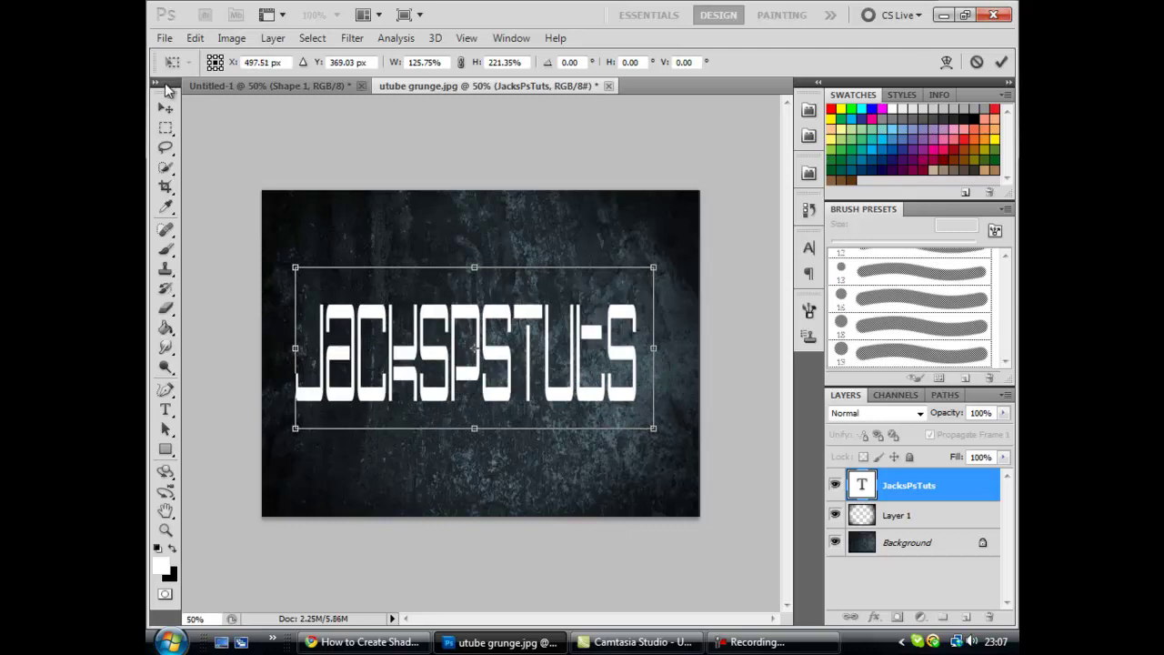
left_click(165, 108)
left_click(516, 253)
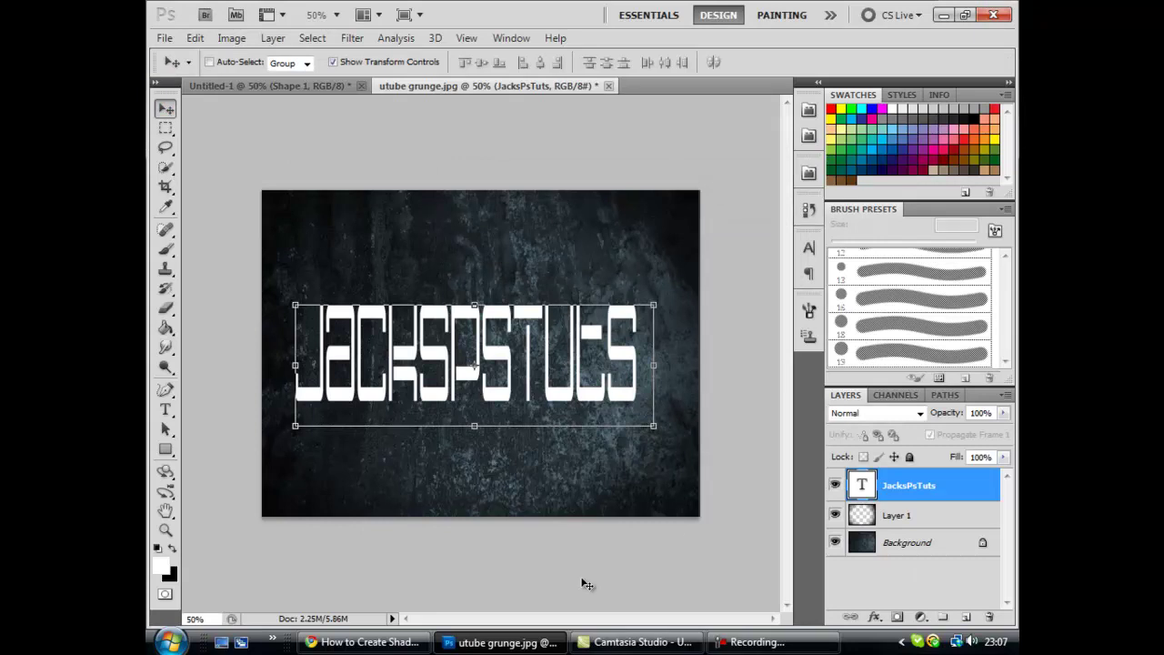
Step: Add a Multiply drop shadow to the JacksPsTuts text: 93% opacity, 90° angle, 18 px distance
right_click(942, 500)
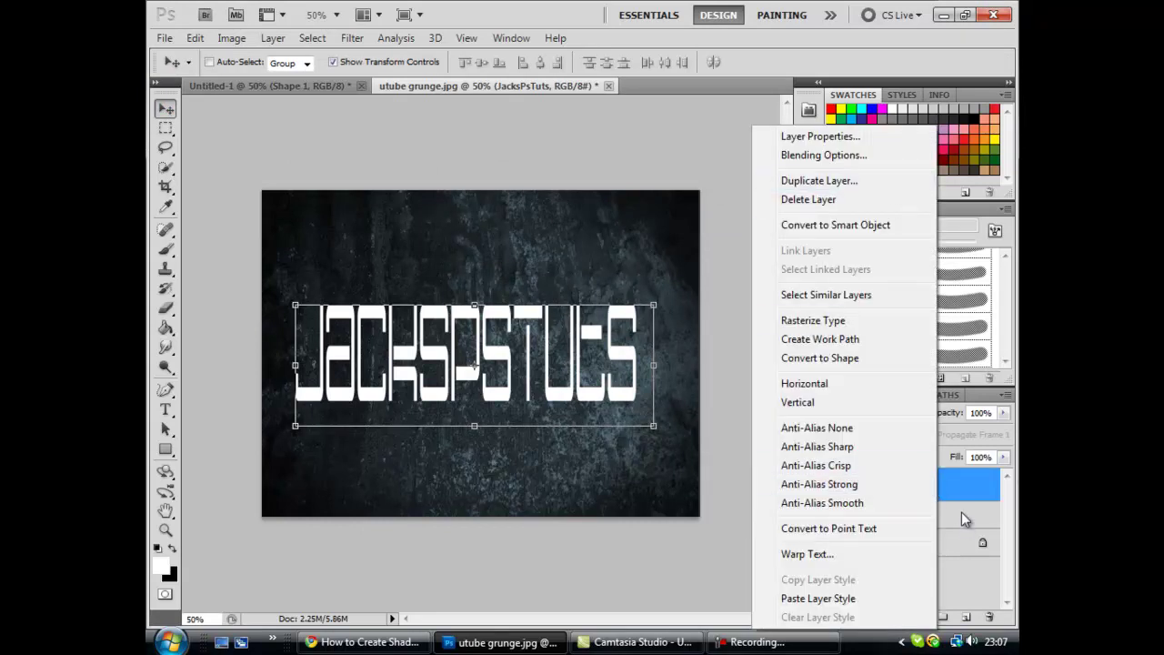
left_click(823, 154)
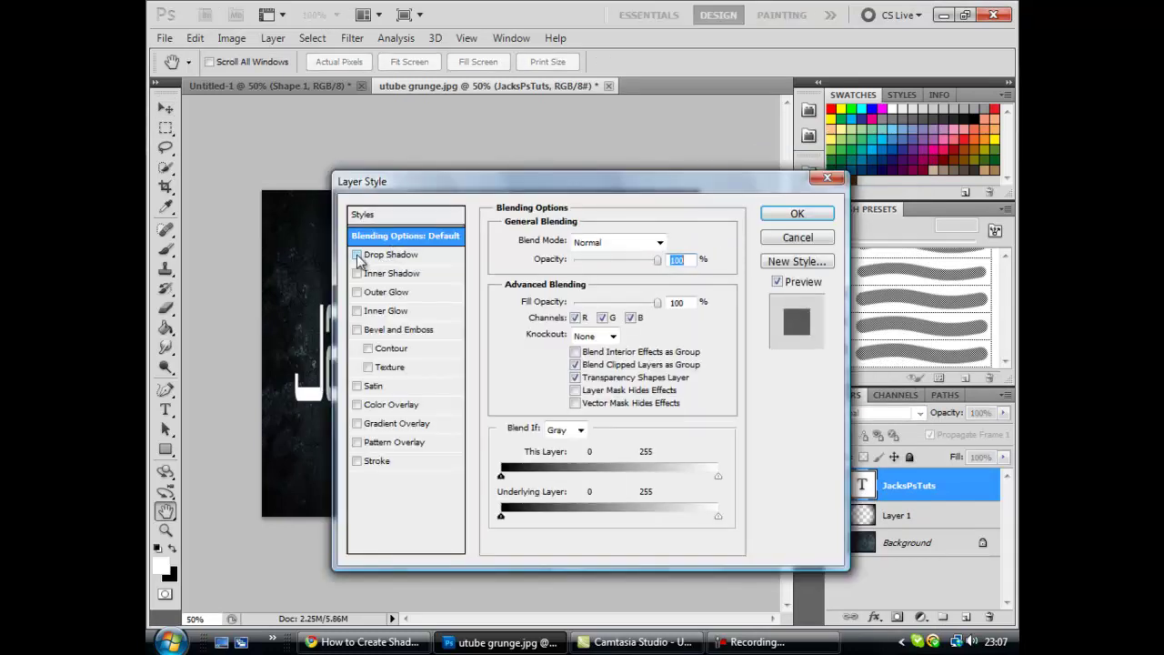
left_click(375, 260)
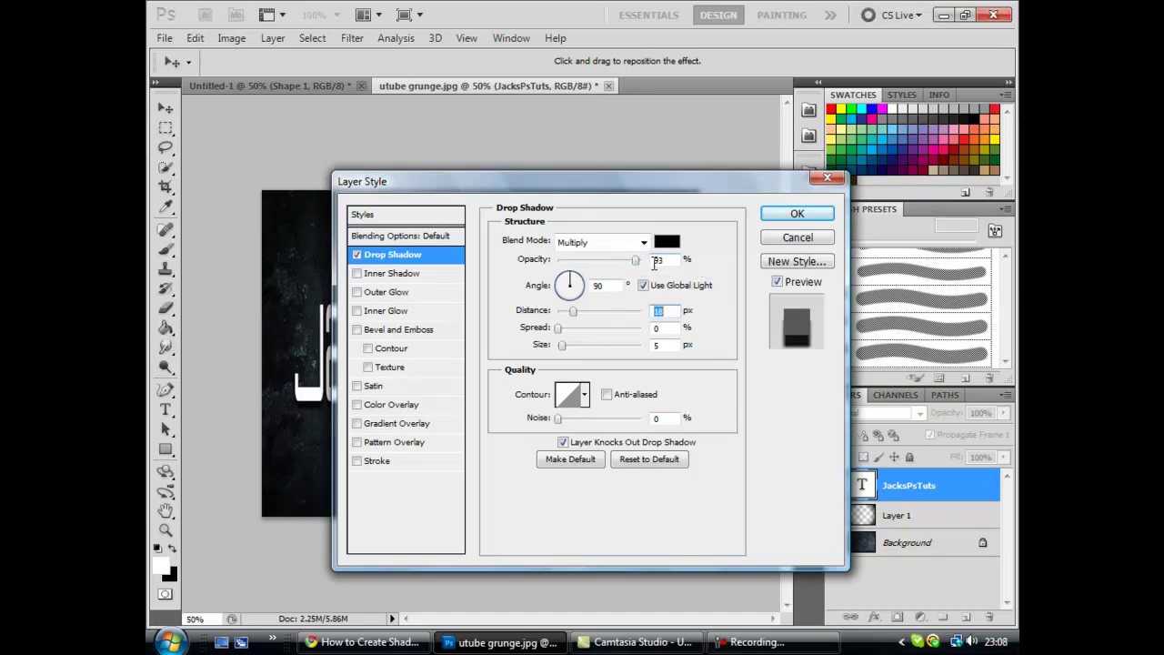
key("shift+Tab")
key("shift+Tab")
key("Tab")
key("Tab")
key("Tab")
left_click(772, 219)
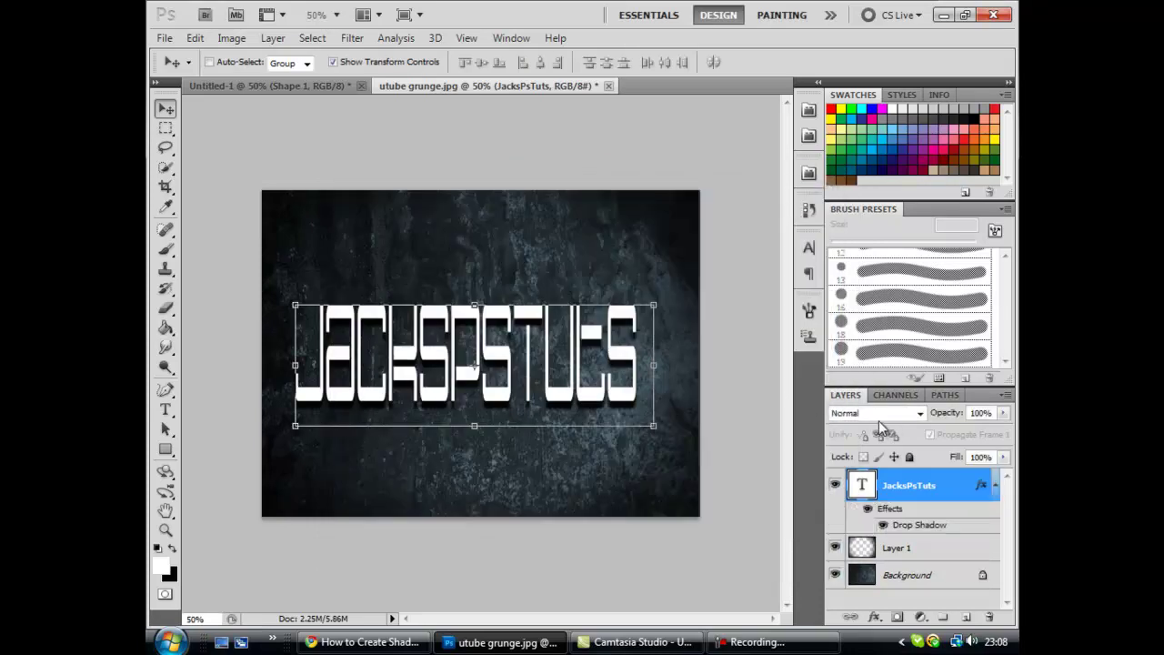
Step: Set the JacksPsTuts text layer to Overlay blend mode and nudge it slightly right
left_click(915, 415)
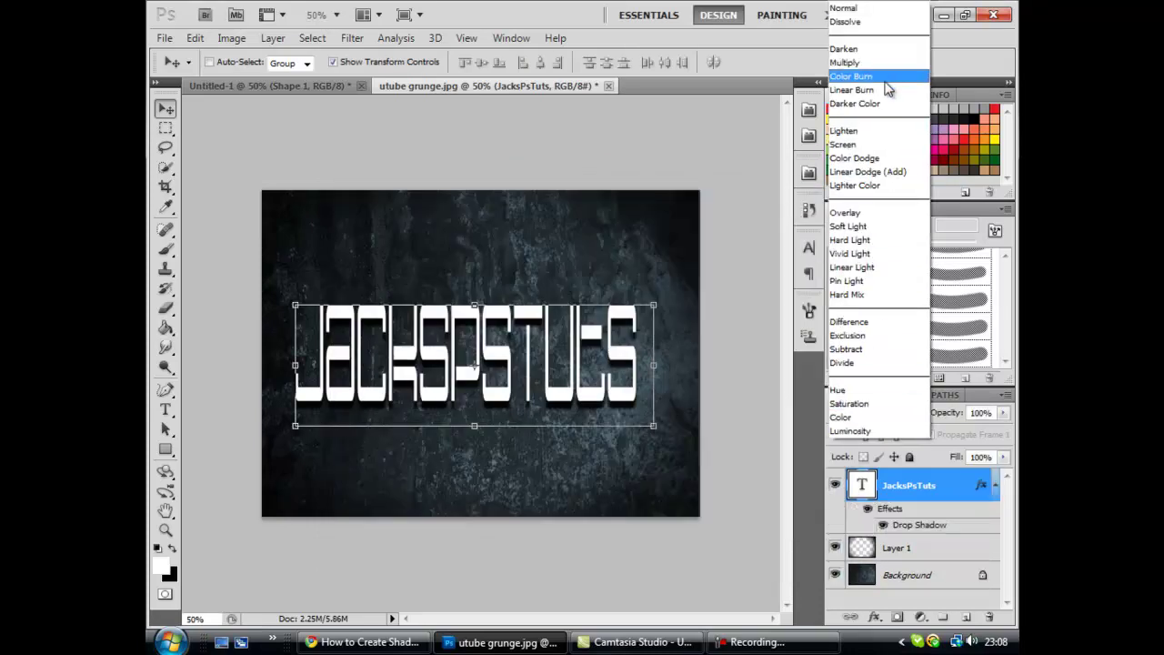
left_click(890, 213)
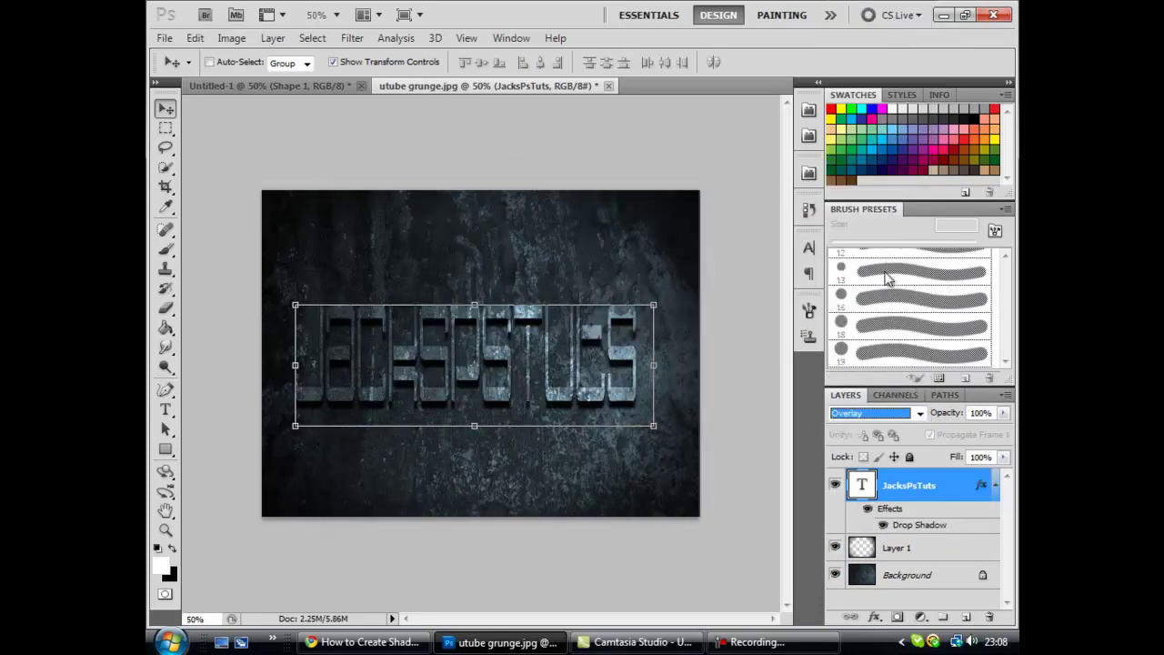
left_click_drag(549, 382, 567, 384)
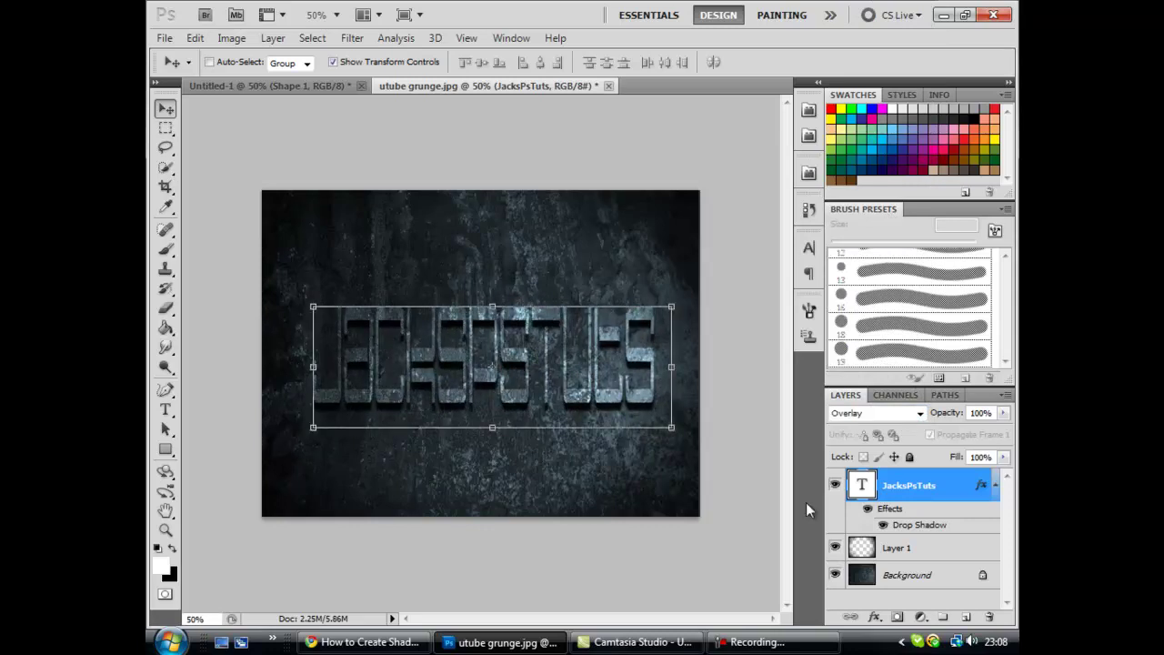
Step: Use the Eraser on Layer 1, then reselect the JacksPsTuts text layer
left_click(914, 553)
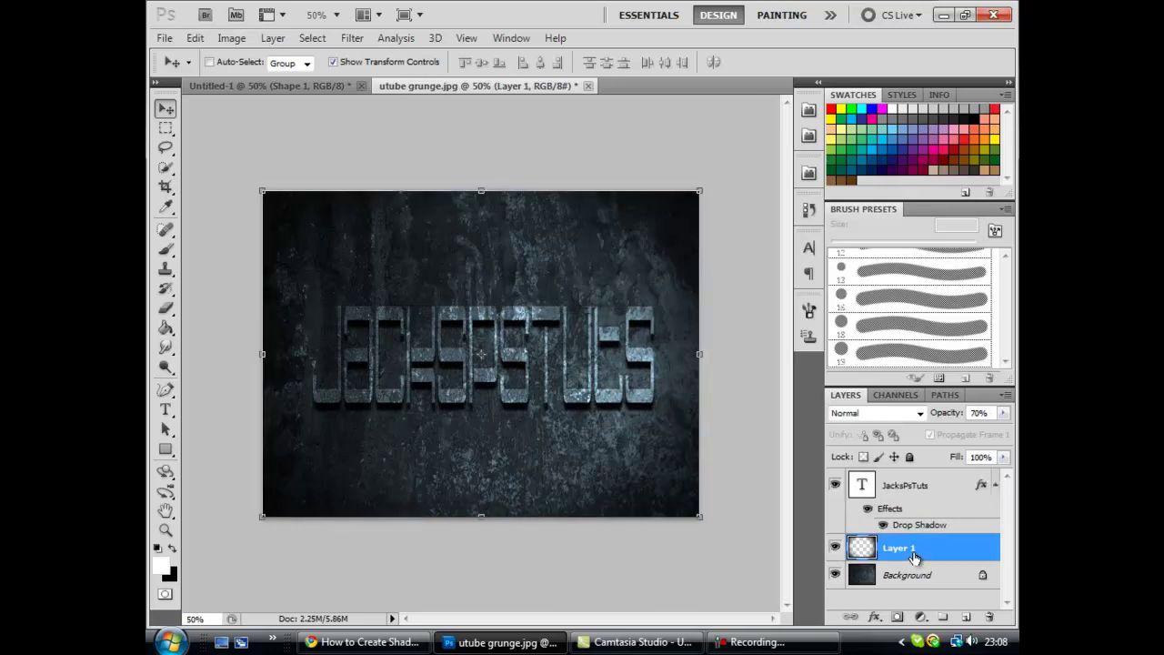
left_click(166, 309)
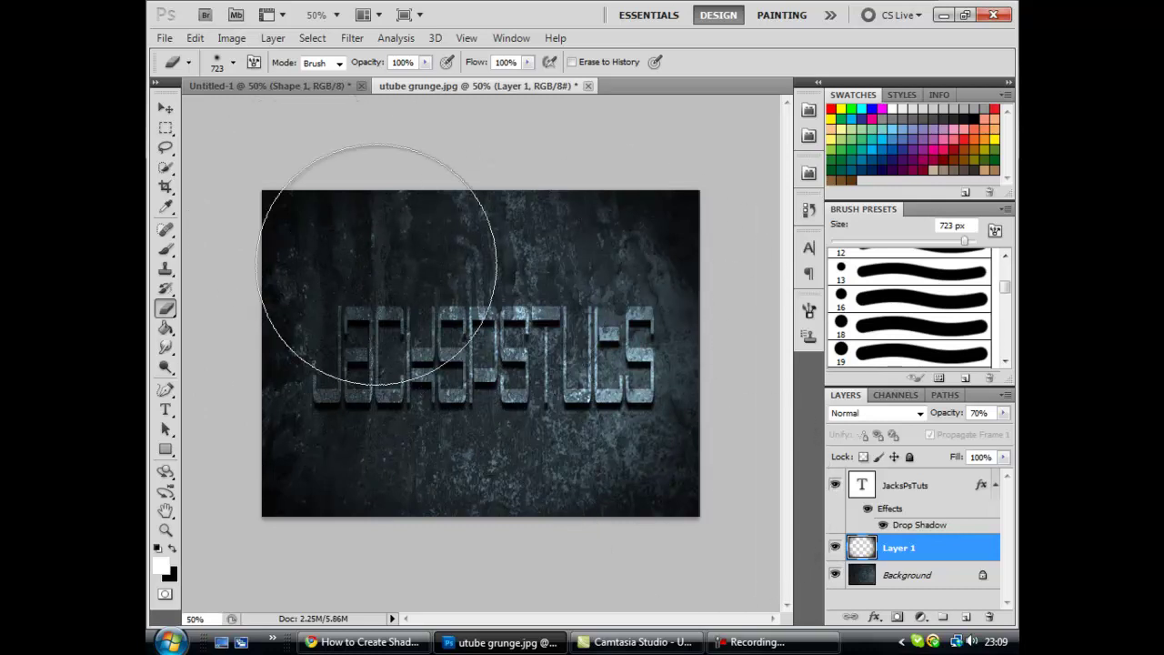
left_click(900, 488)
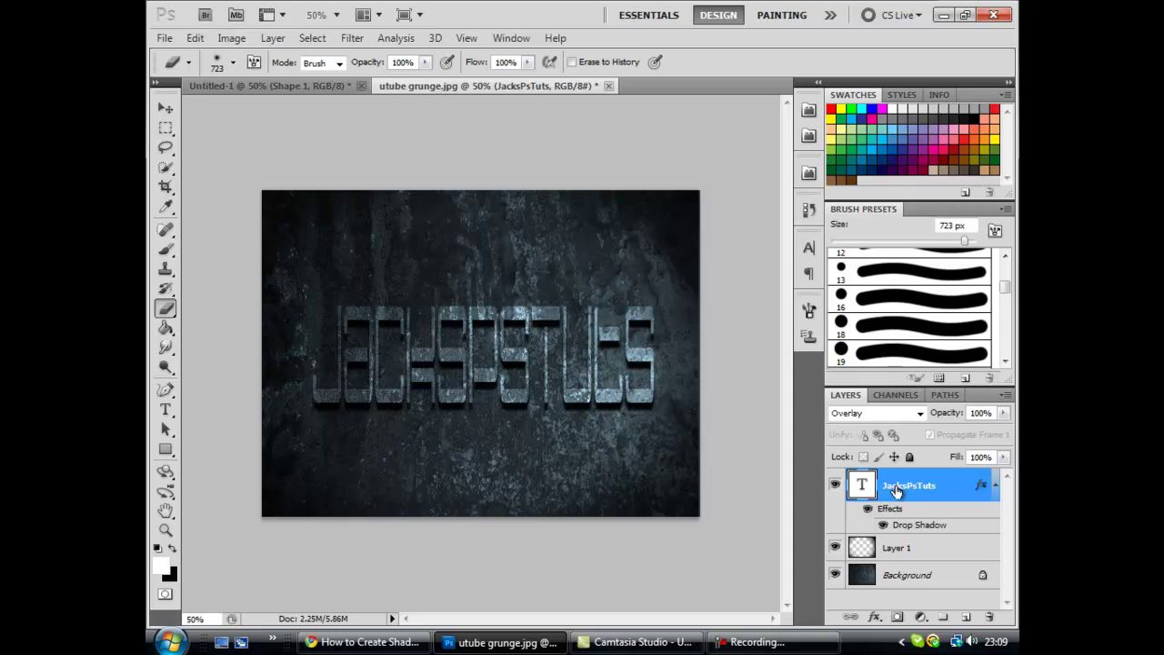
Step: On a new layer, draw a black horizontal rectangle shape layer across the lower text
left_click(965, 617)
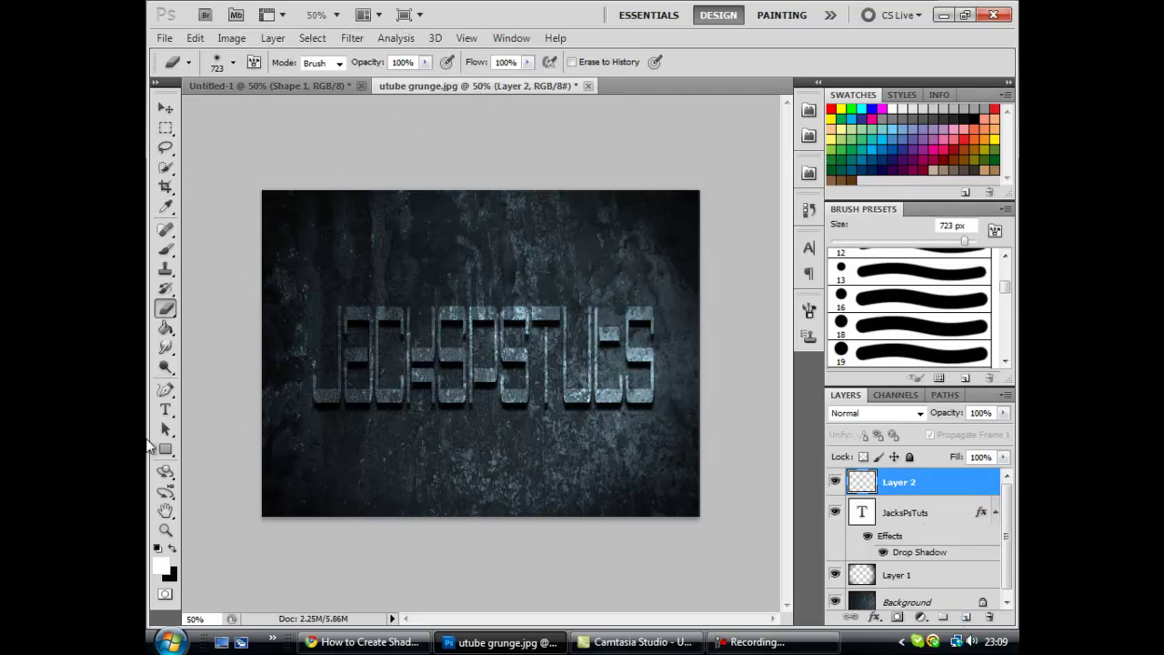
left_click(165, 449)
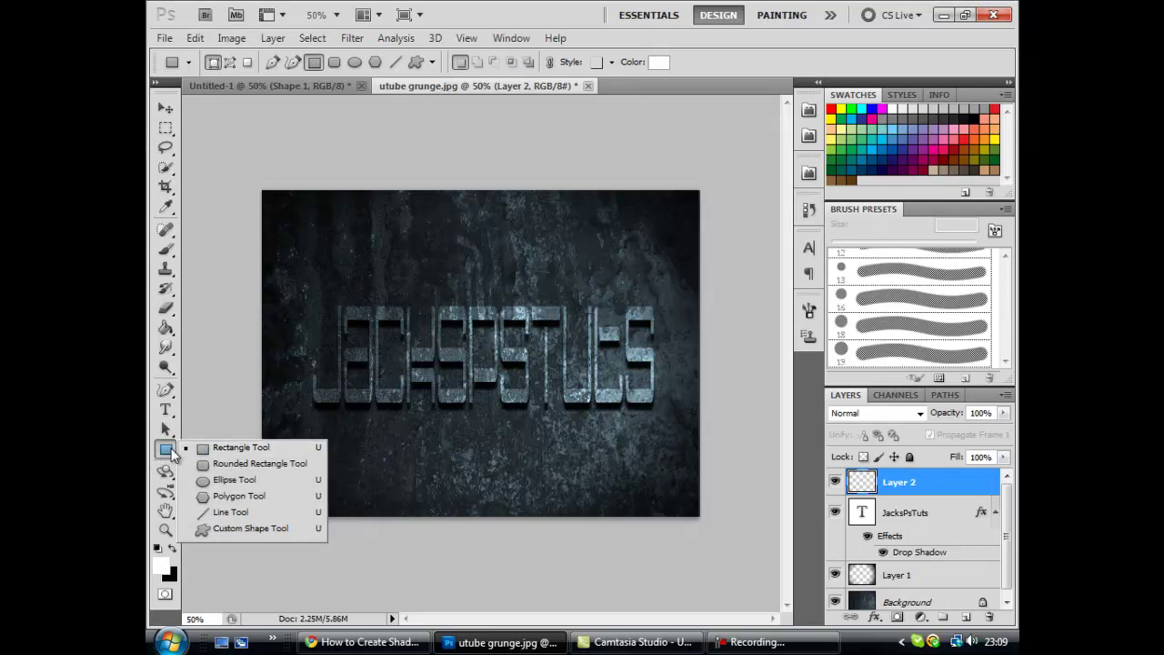
left_click(238, 447)
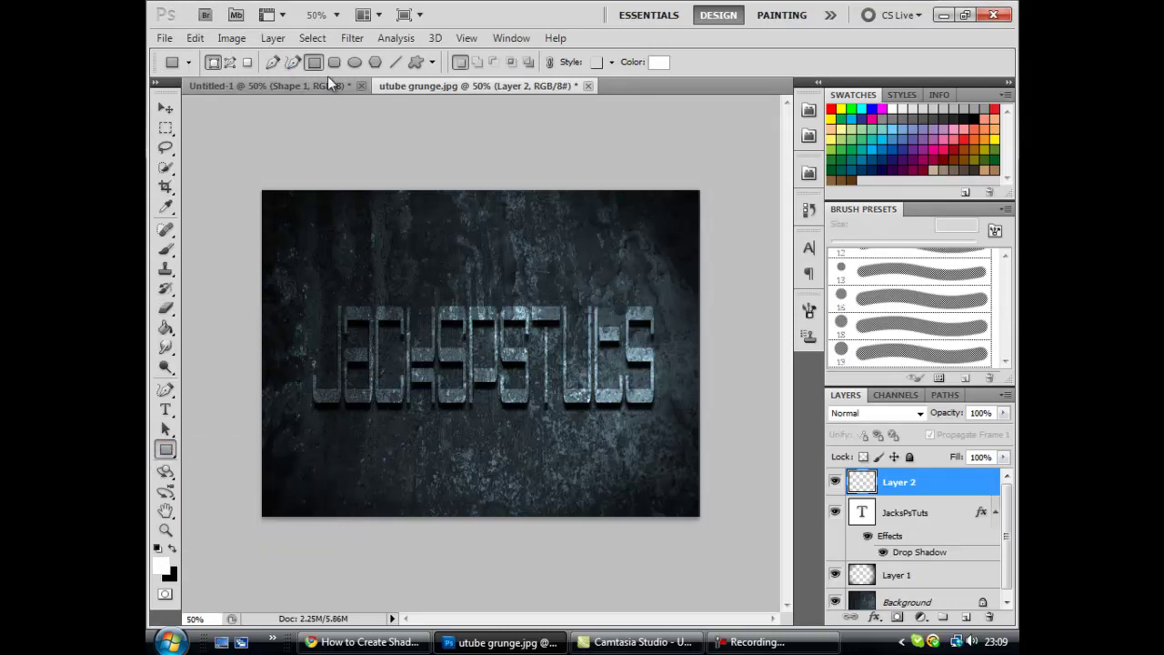
left_click(166, 544)
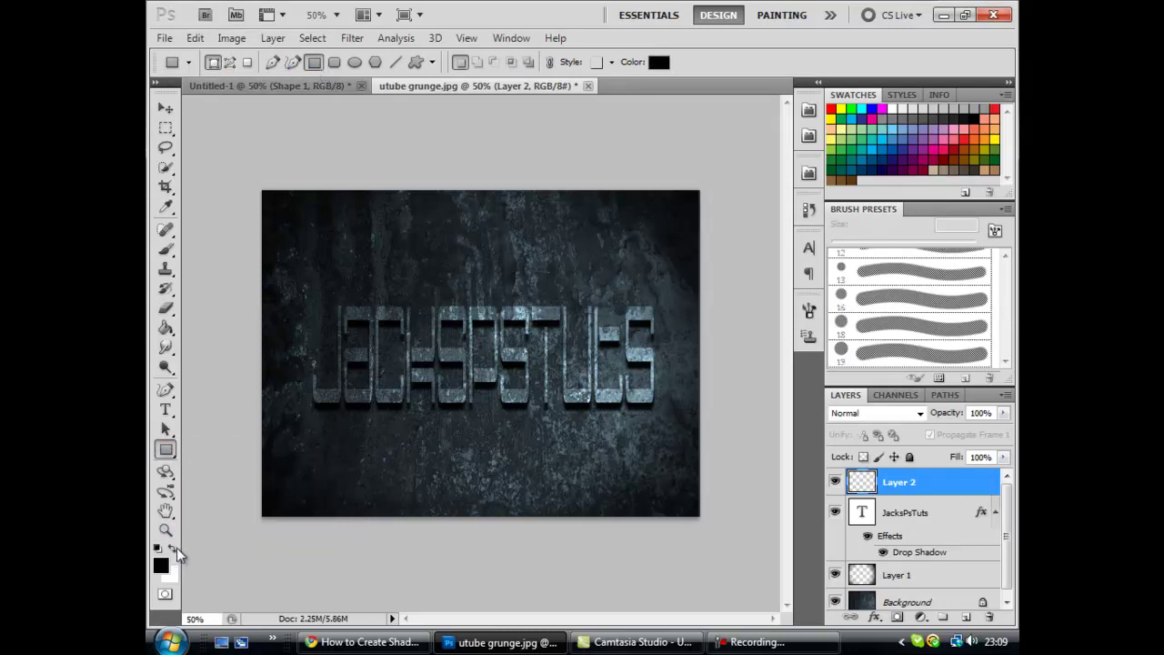
left_click(212, 63)
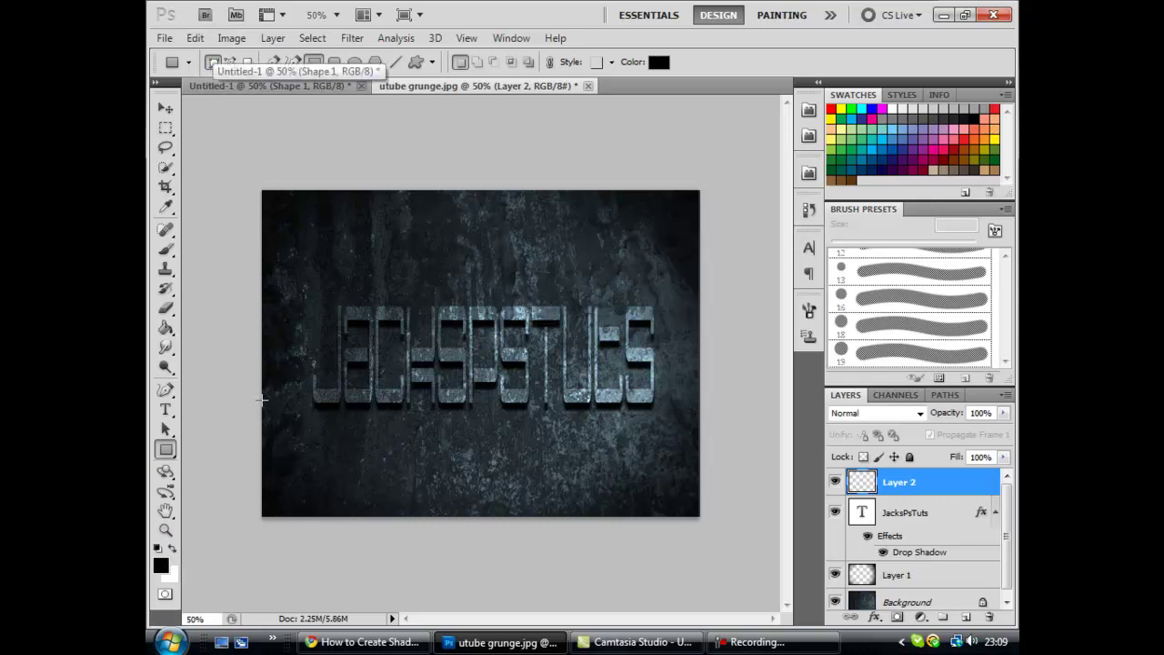
left_click_drag(262, 401, 701, 435)
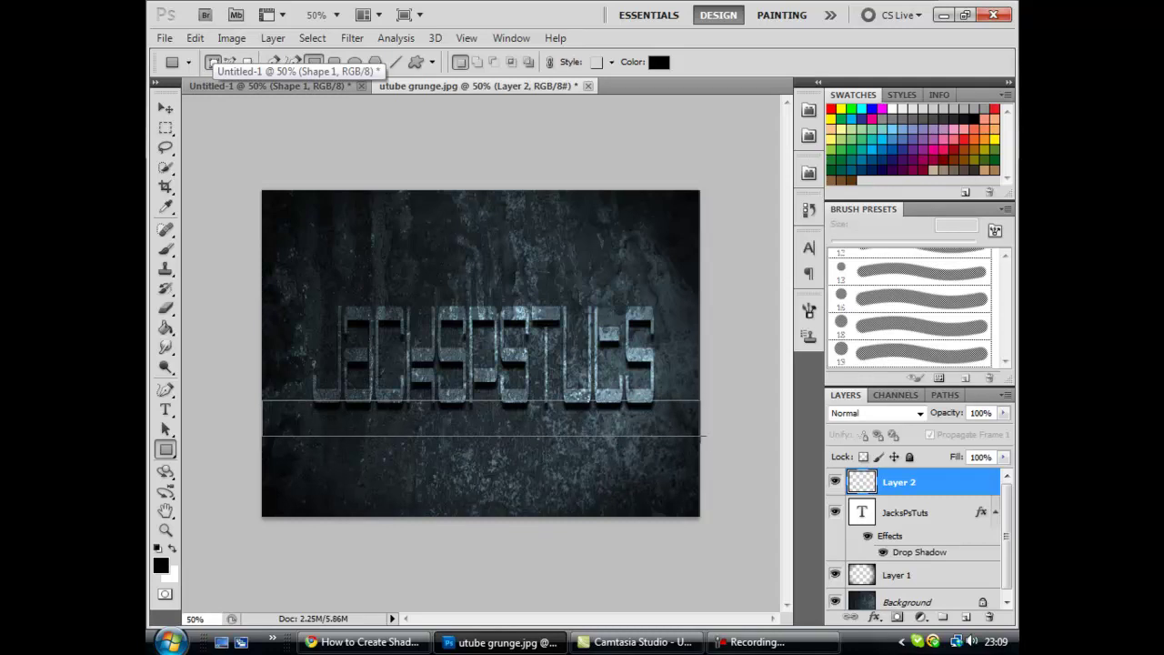
left_click_drag(703, 437, 702, 435)
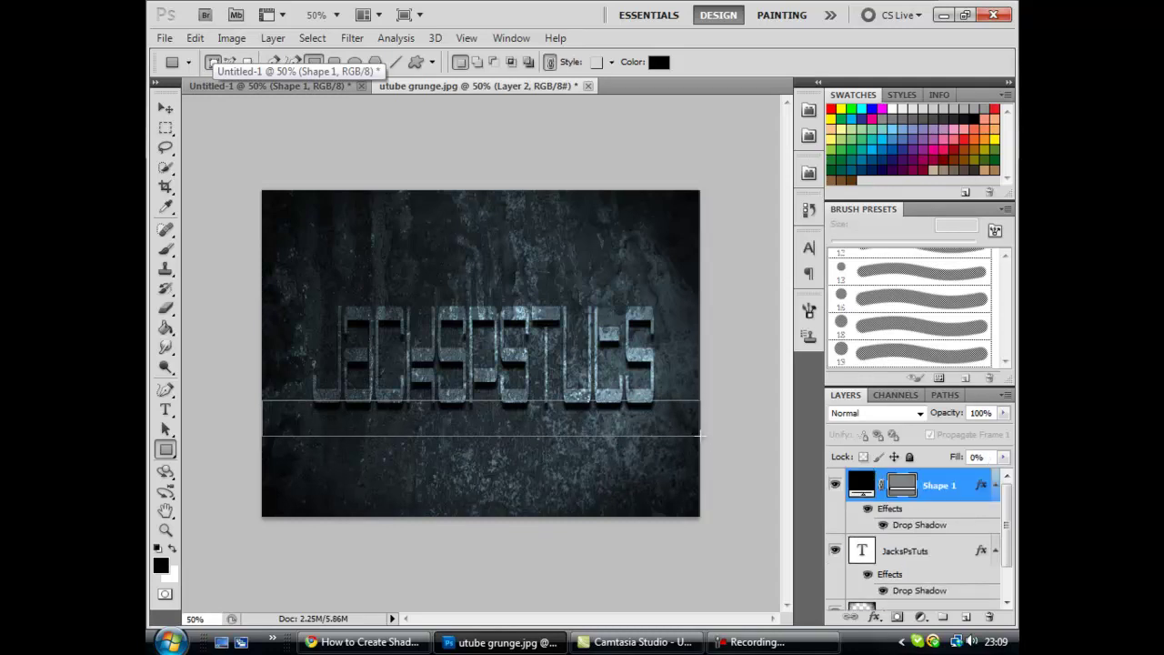
Step: Draw a vertical rectangle bar down the canvas centre on a new layer
left_click(966, 619)
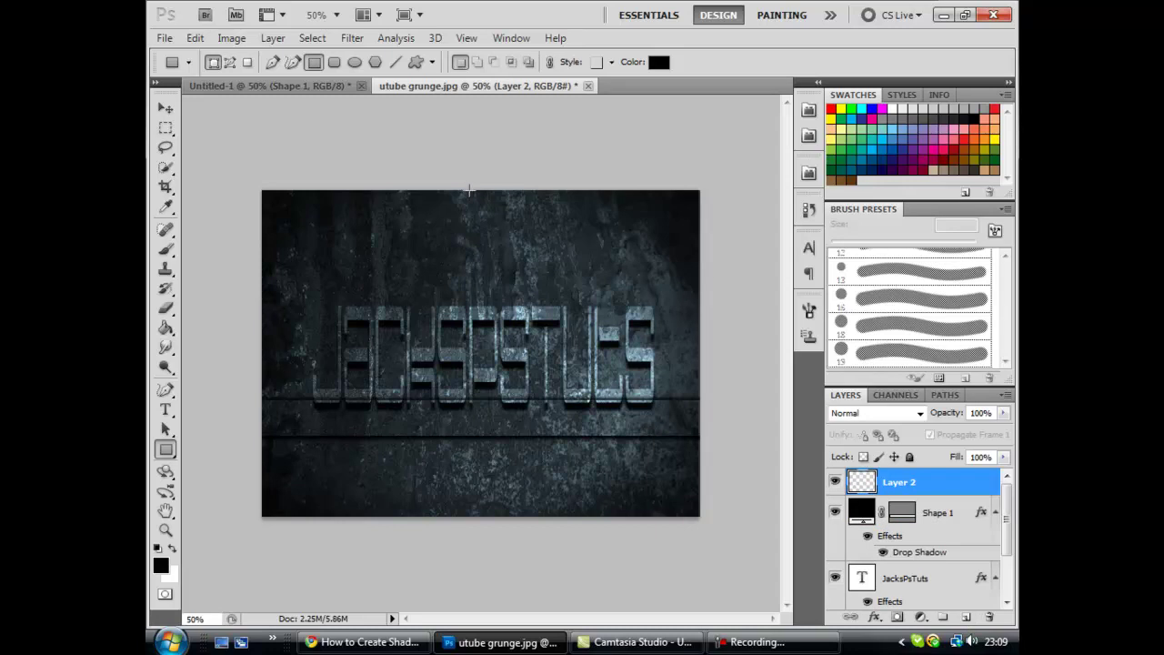
left_click_drag(481, 208, 534, 518)
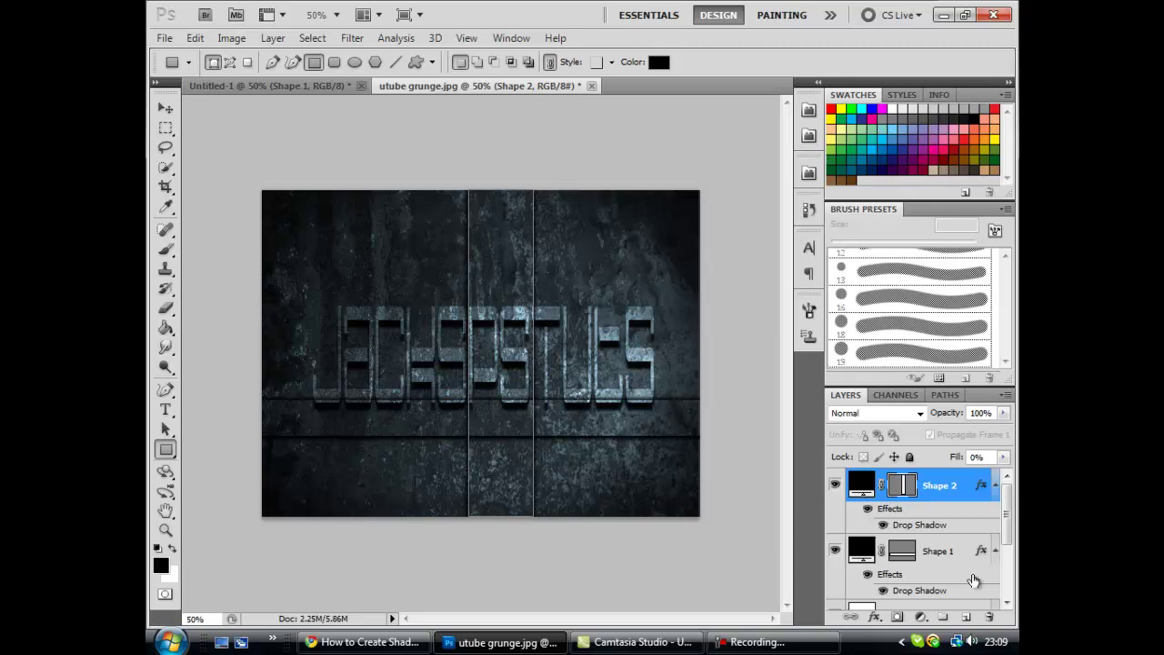
left_click(912, 561)
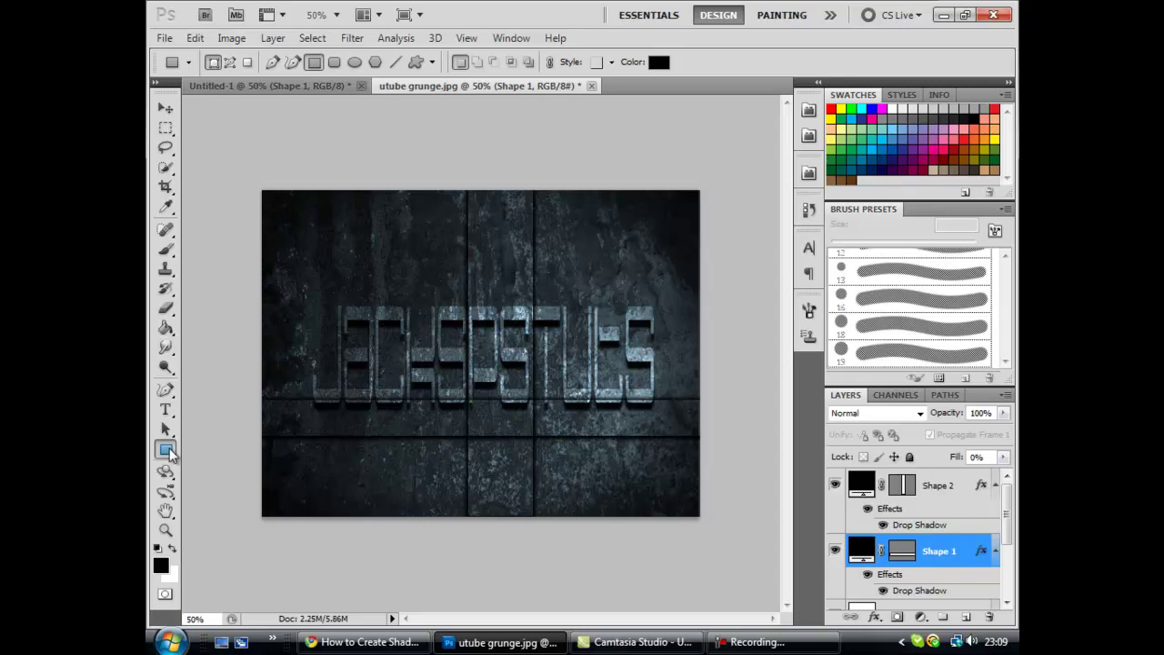
Step: Rasterize Shape 1 with a Paint Bucket fill and raise its fill to 100%
left_click(166, 328)
left_click(333, 422)
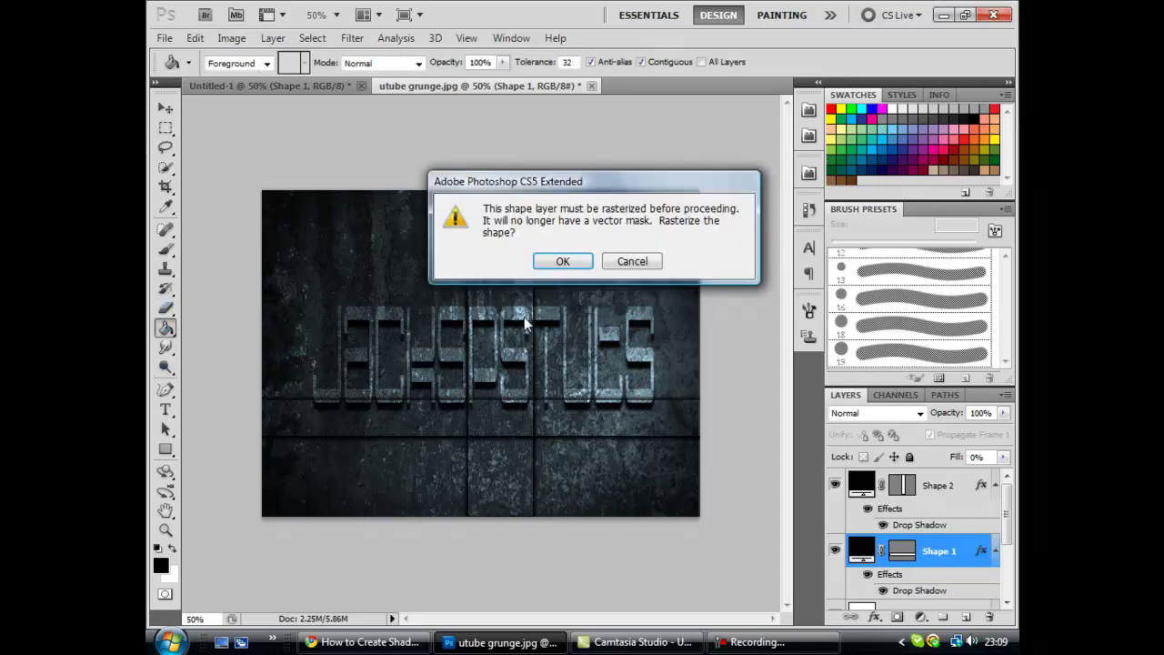
left_click(563, 262)
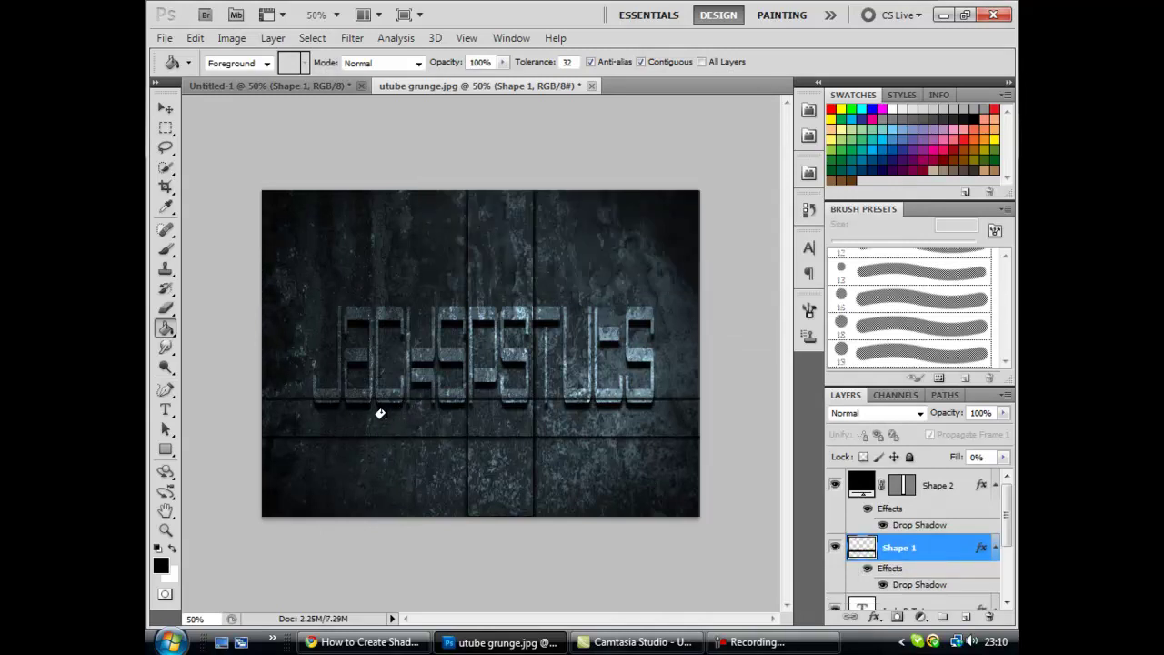
left_click(1003, 457)
left_click_drag(914, 475, 1006, 497)
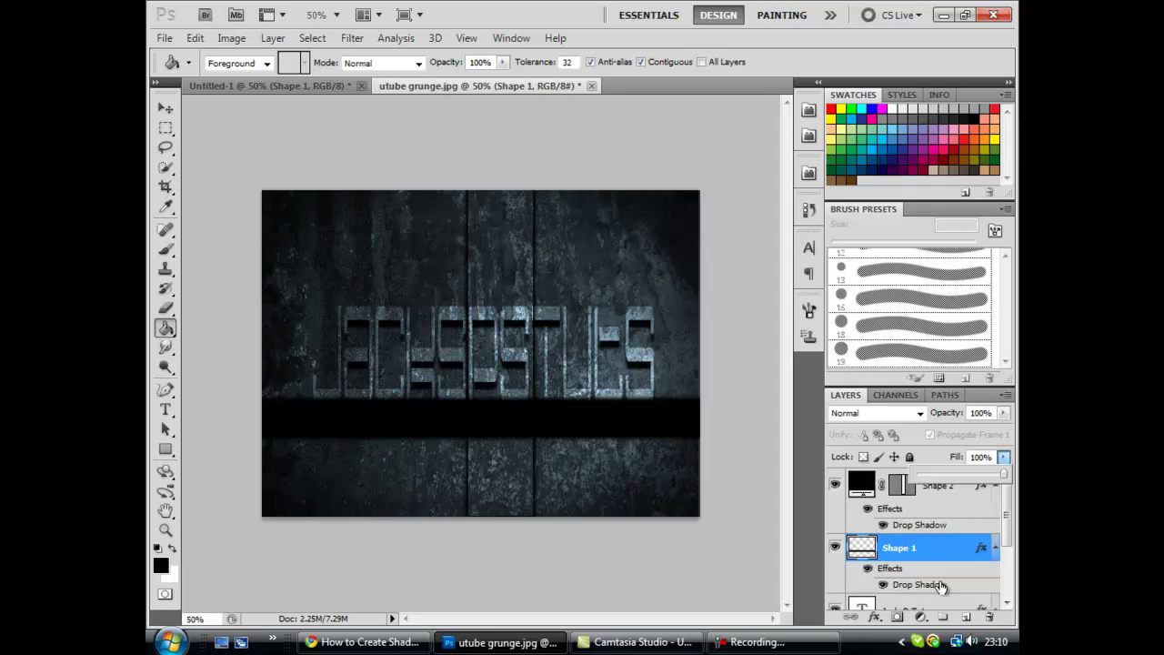
left_click(987, 618)
Step: Delete the Shape 1 layer and add a new empty layer above the text
left_click(988, 617)
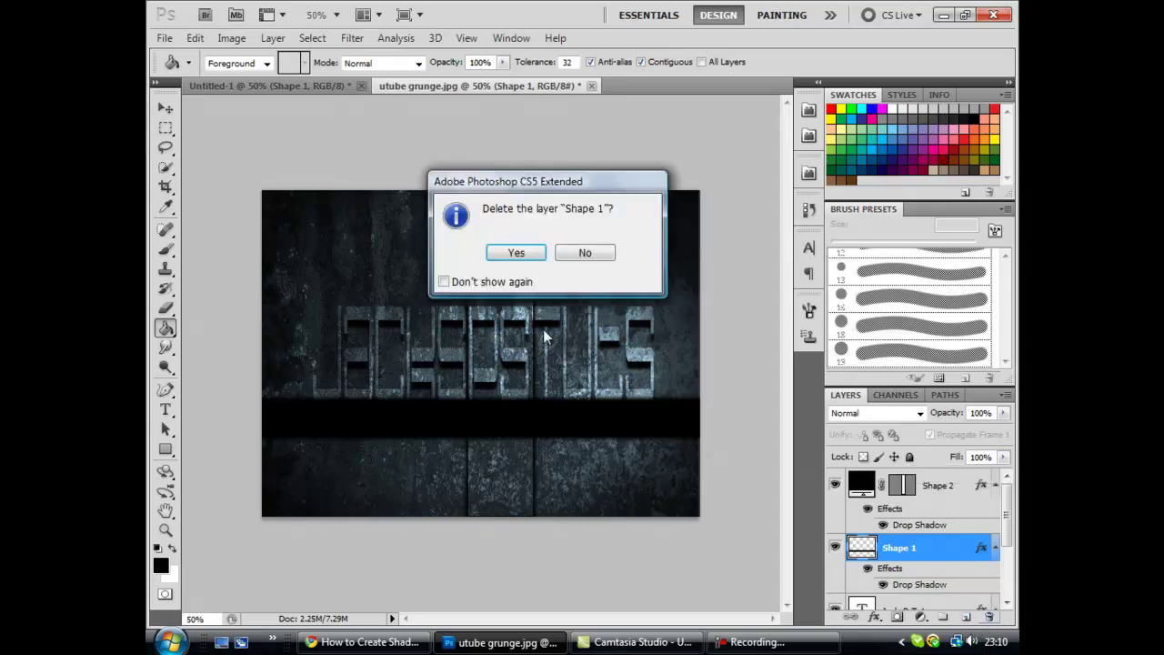
left_click(515, 253)
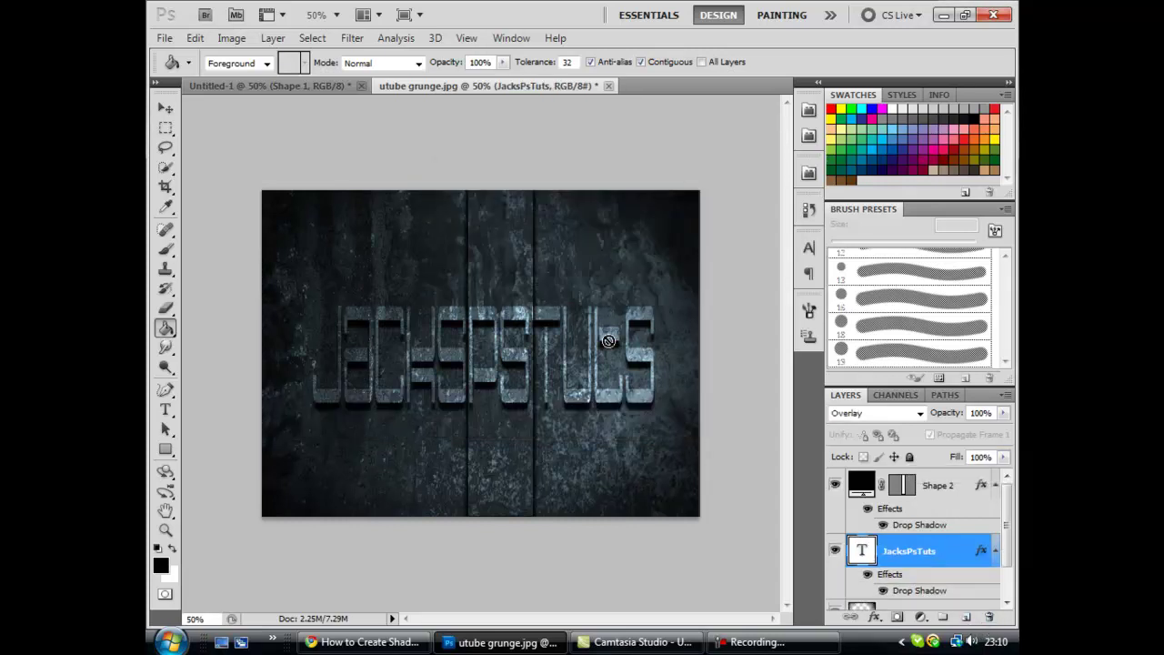
left_click(966, 618)
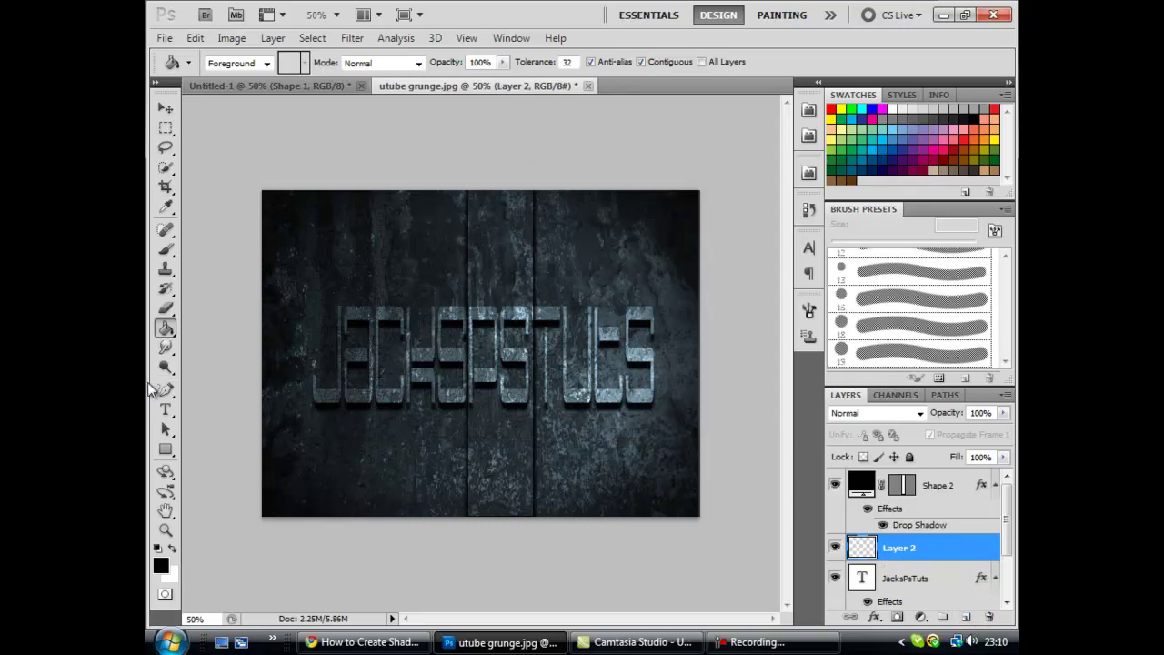
Step: Draw a new horizontal rectangle bar below the text and set its fill to 100%
left_click(166, 449)
left_click_drag(262, 407, 702, 438)
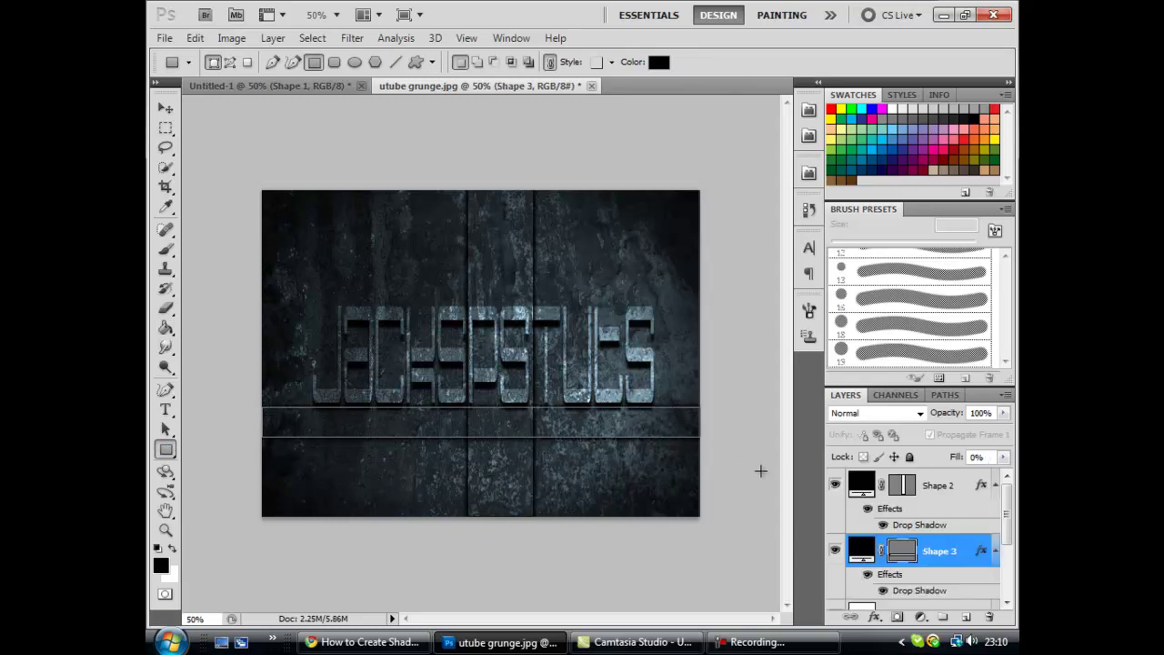
left_click(1003, 456)
left_click_drag(920, 470, 988, 467)
Step: Set the Shape 2 vertical bar's fill to 100%
left_click(959, 483)
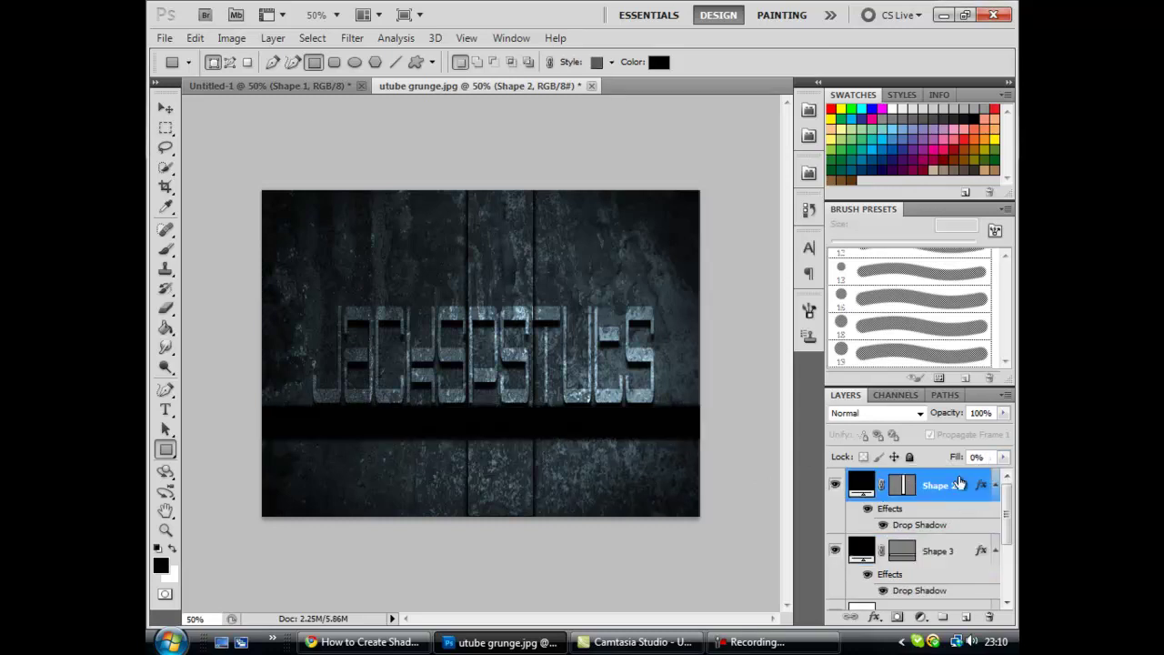
left_click(1003, 456)
left_click_drag(920, 476, 1003, 473)
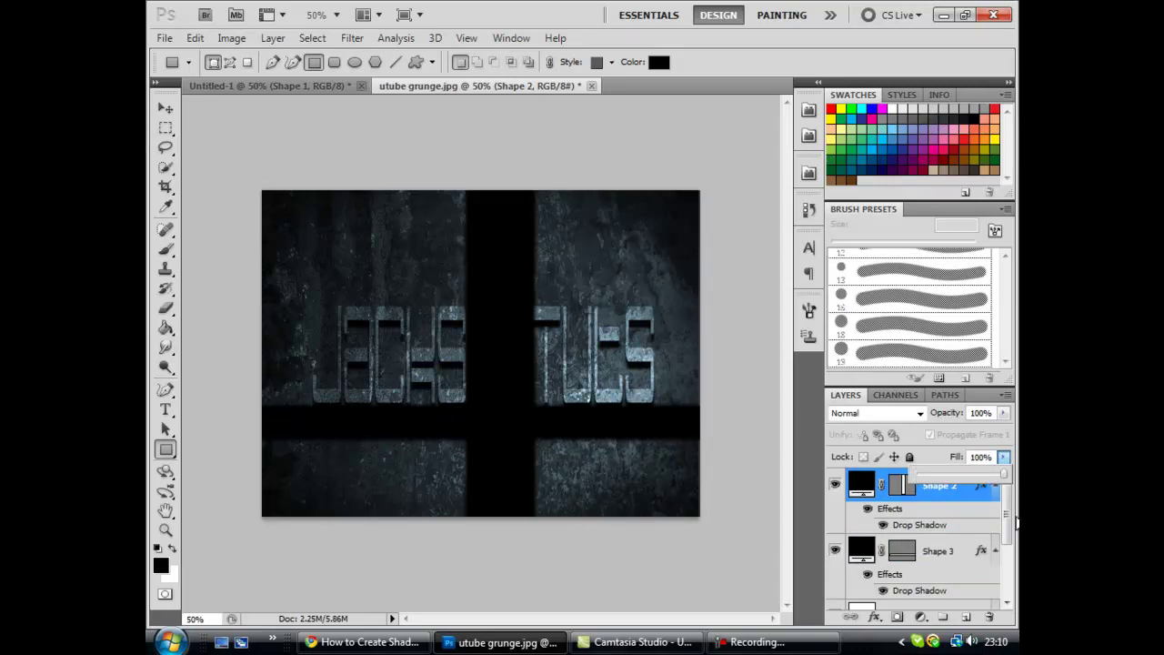
Step: Give Shape 3 a drop shadow angled at 90° with Use Global Light unchecked
right_click(960, 550)
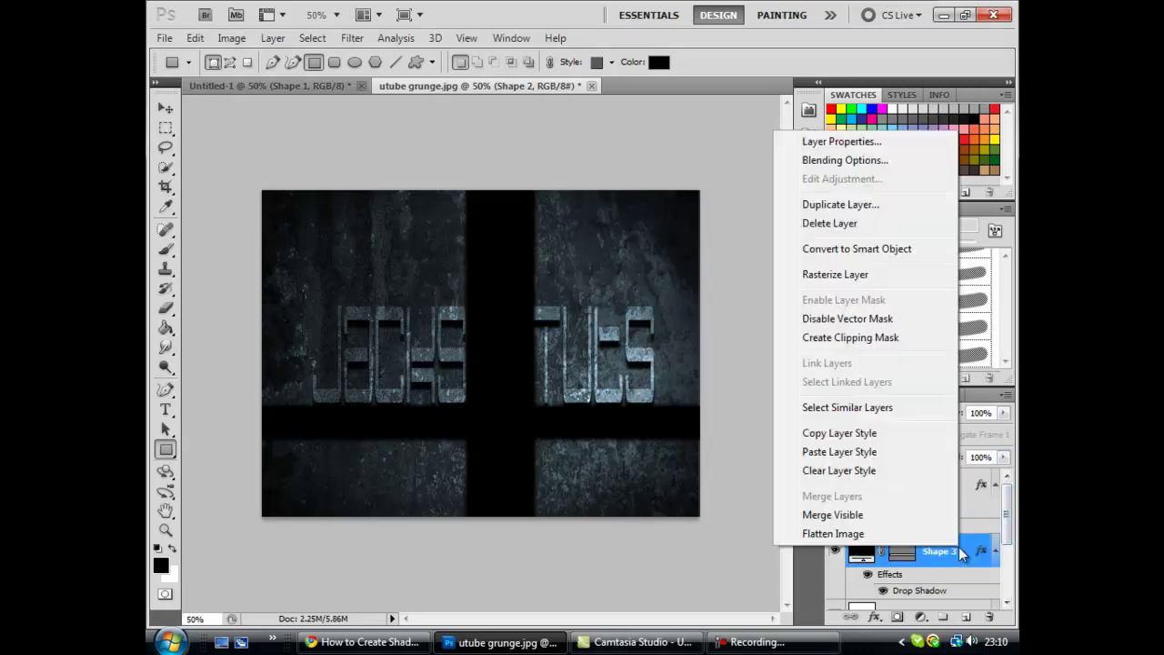
left_click(855, 161)
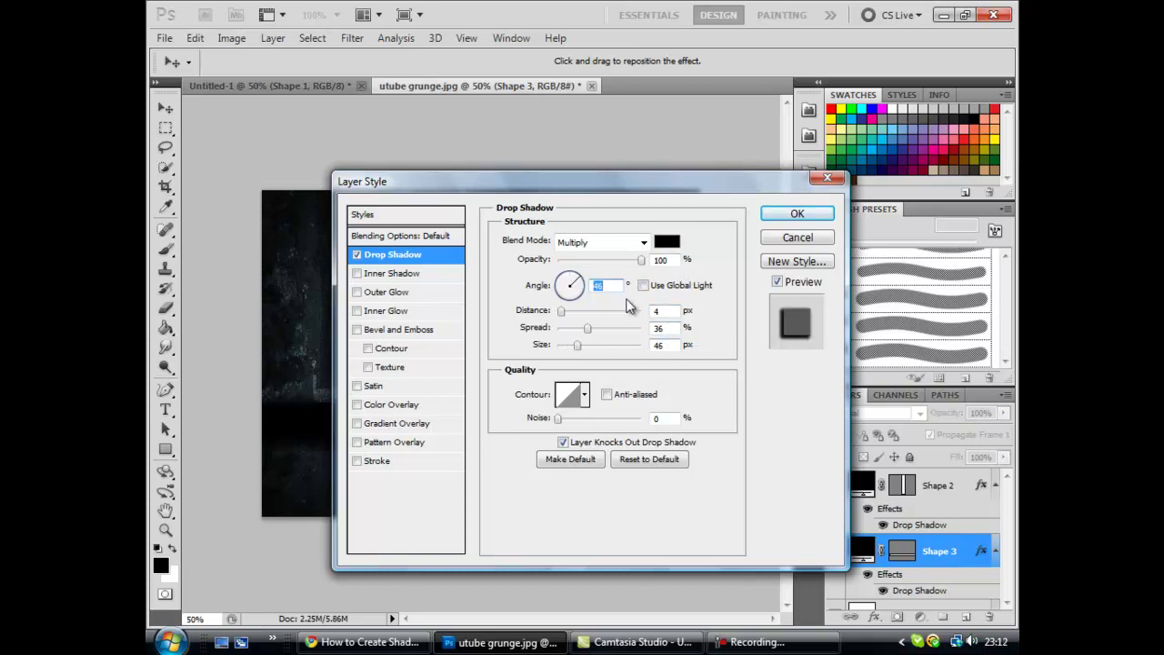
type("90")
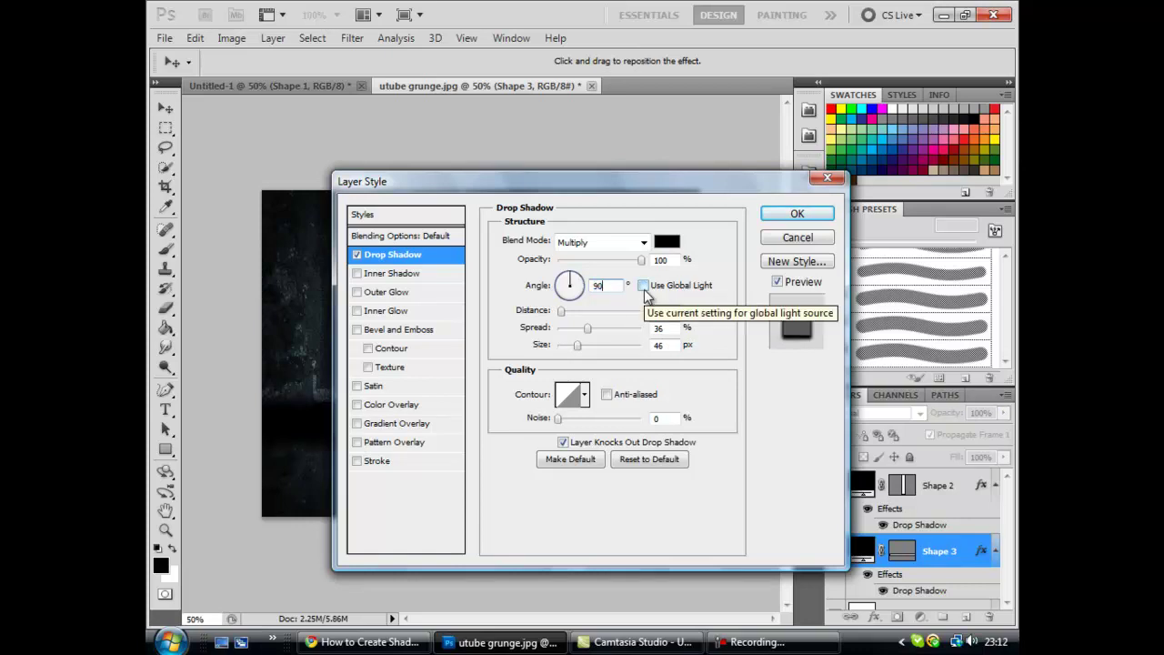
left_click(644, 287)
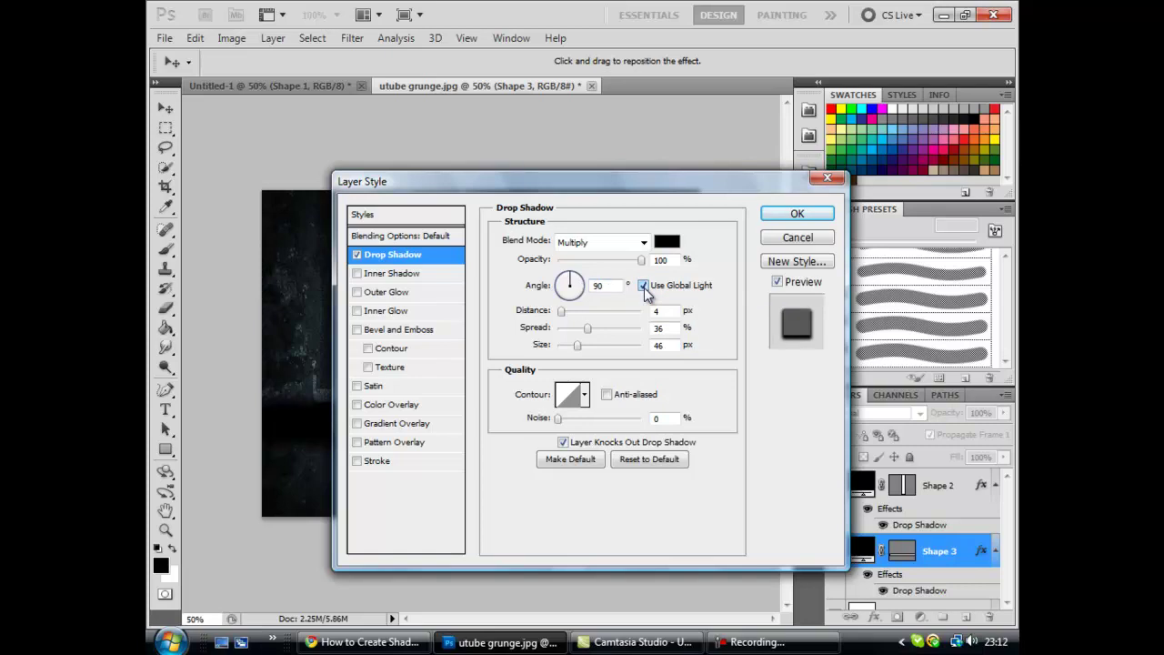
left_click(644, 287)
left_click(798, 213)
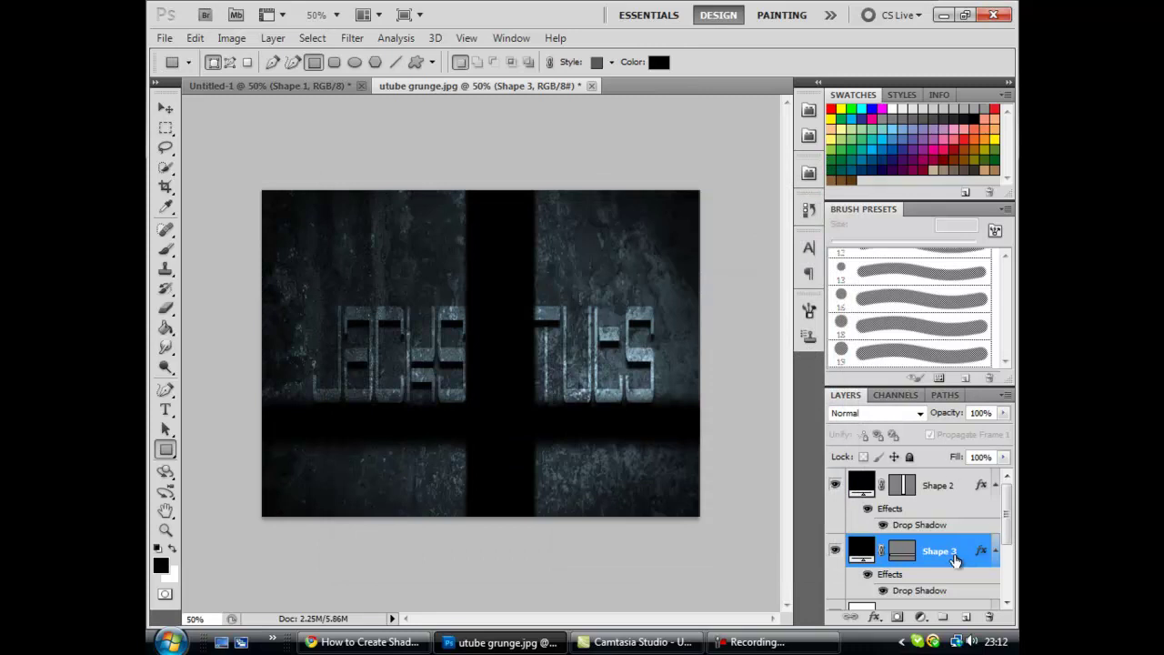
Step: Copy Shape 3's layer style and paste it onto the Shape 2 vertical bar
right_click(954, 559)
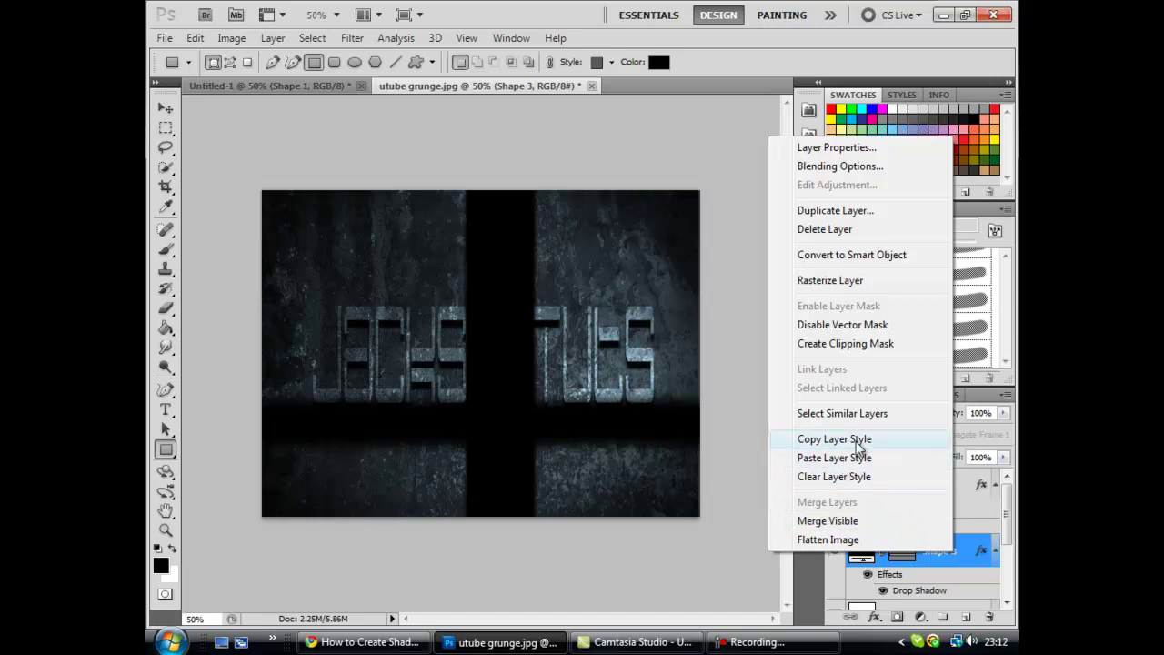
left_click(834, 440)
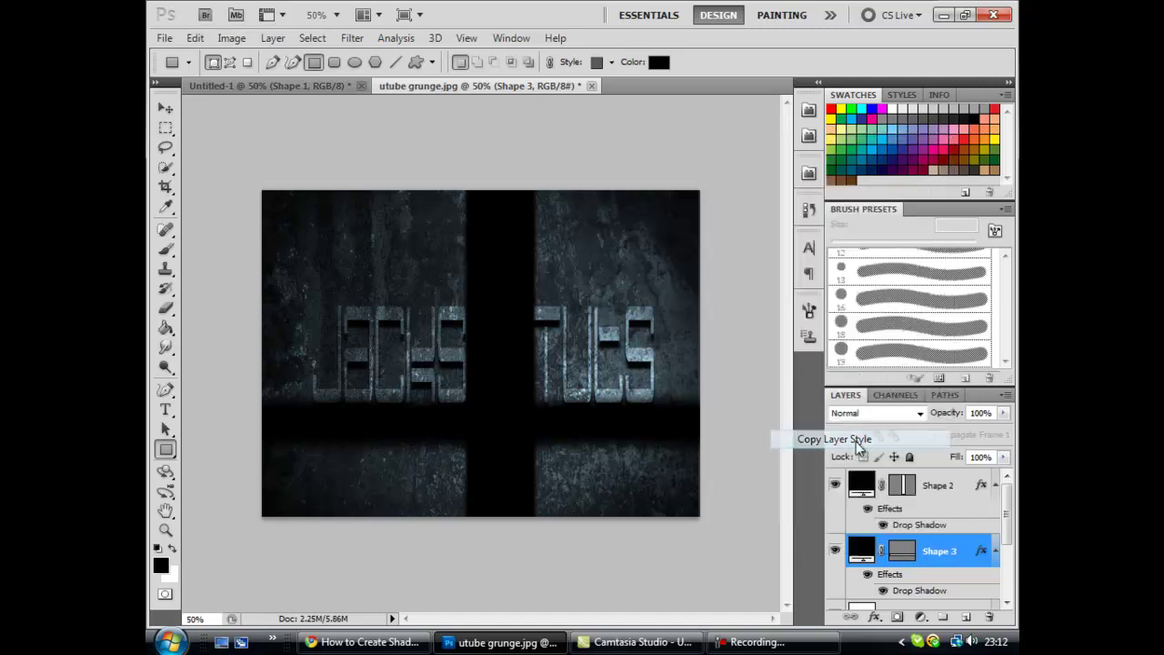
left_click(947, 503)
right_click(947, 488)
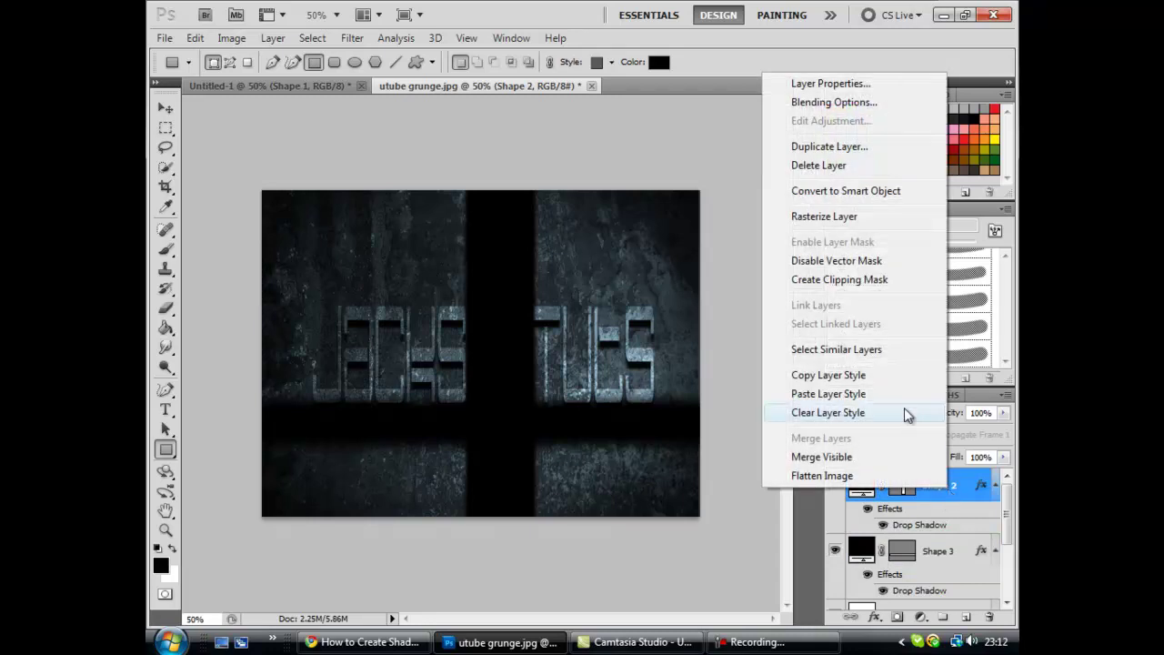
left_click(859, 396)
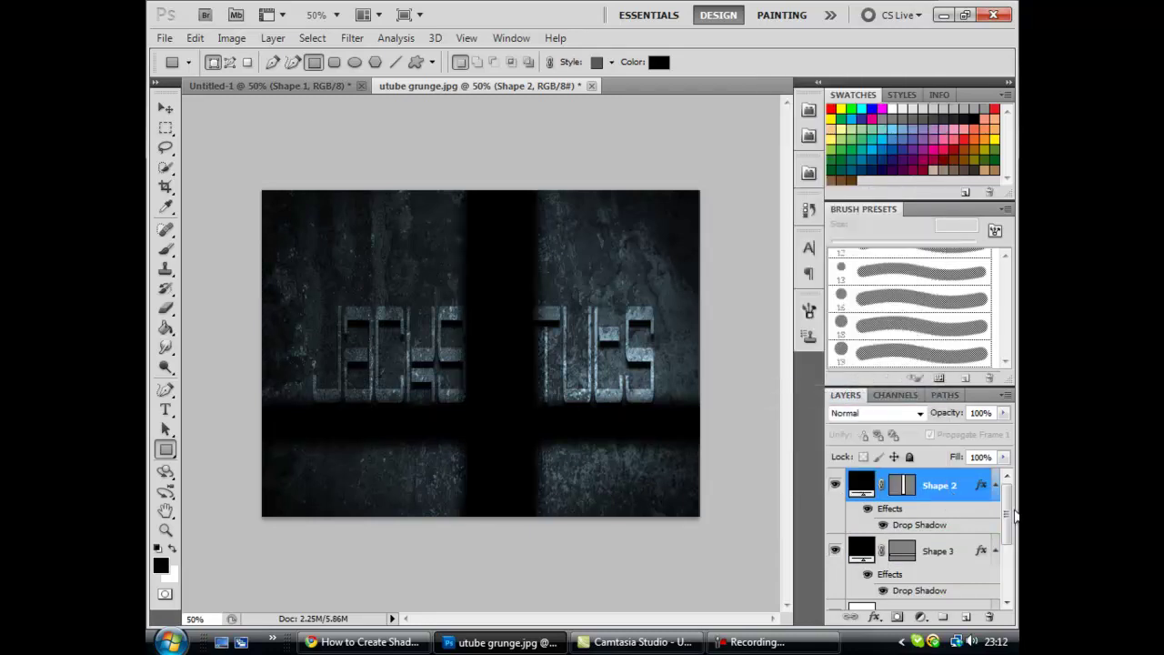
Step: Drop the fill of both Shape 2 and Shape 3 to 0%
left_click(1004, 457)
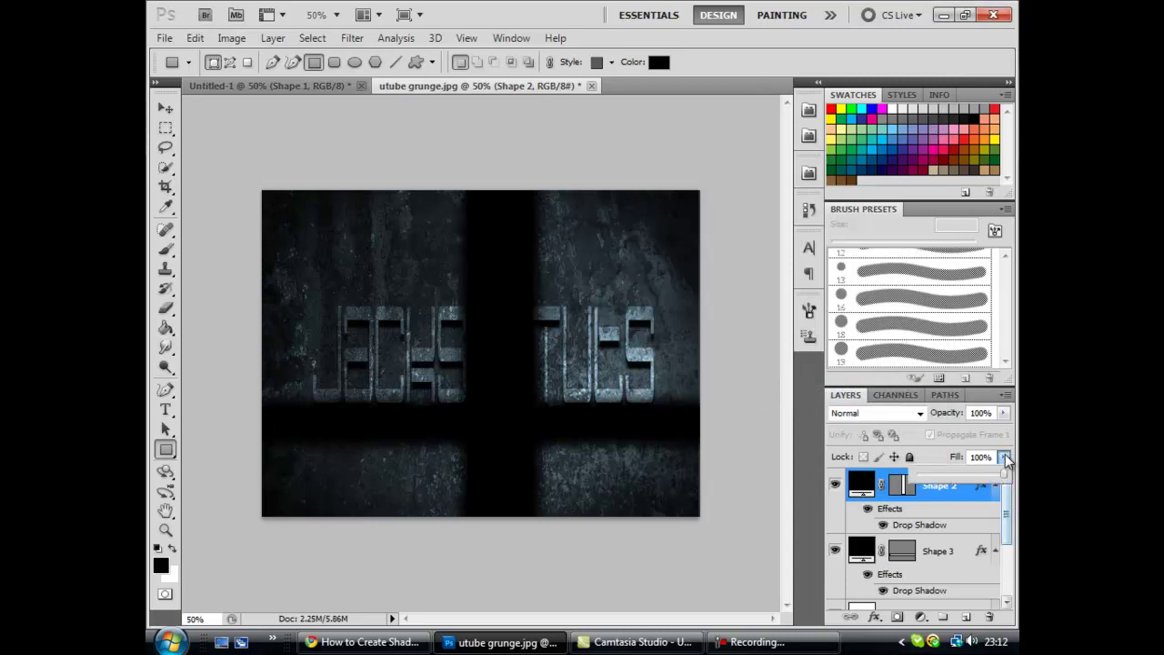
left_click_drag(1004, 475, 807, 486)
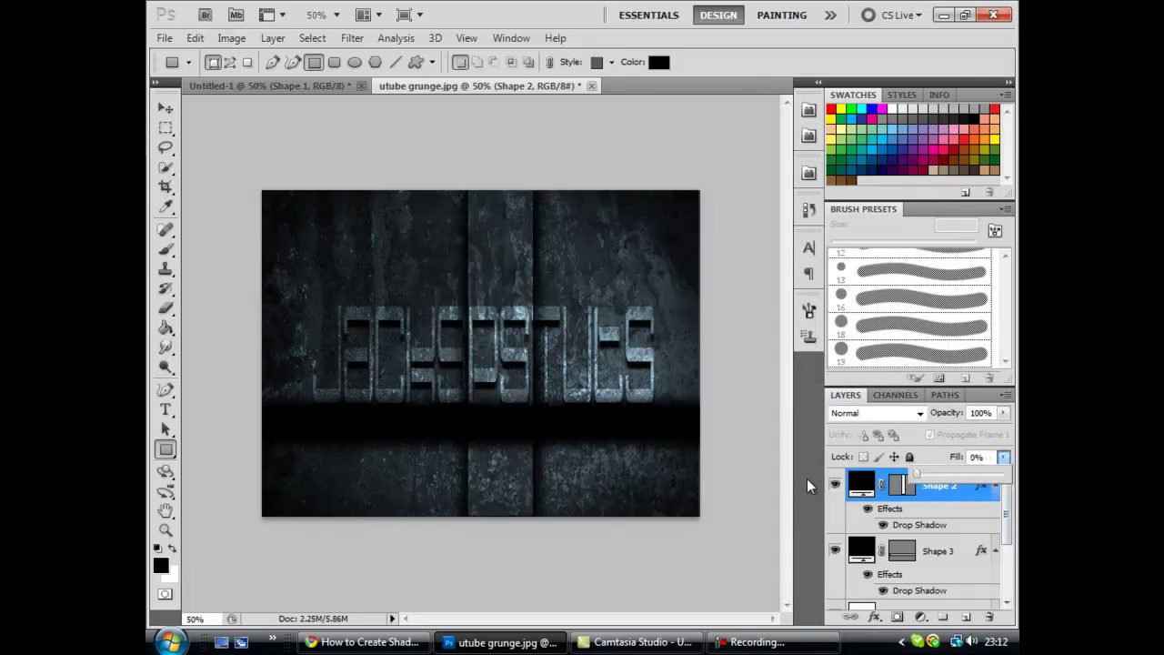
left_click(946, 551)
left_click(1004, 457)
left_click_drag(1004, 475, 812, 470)
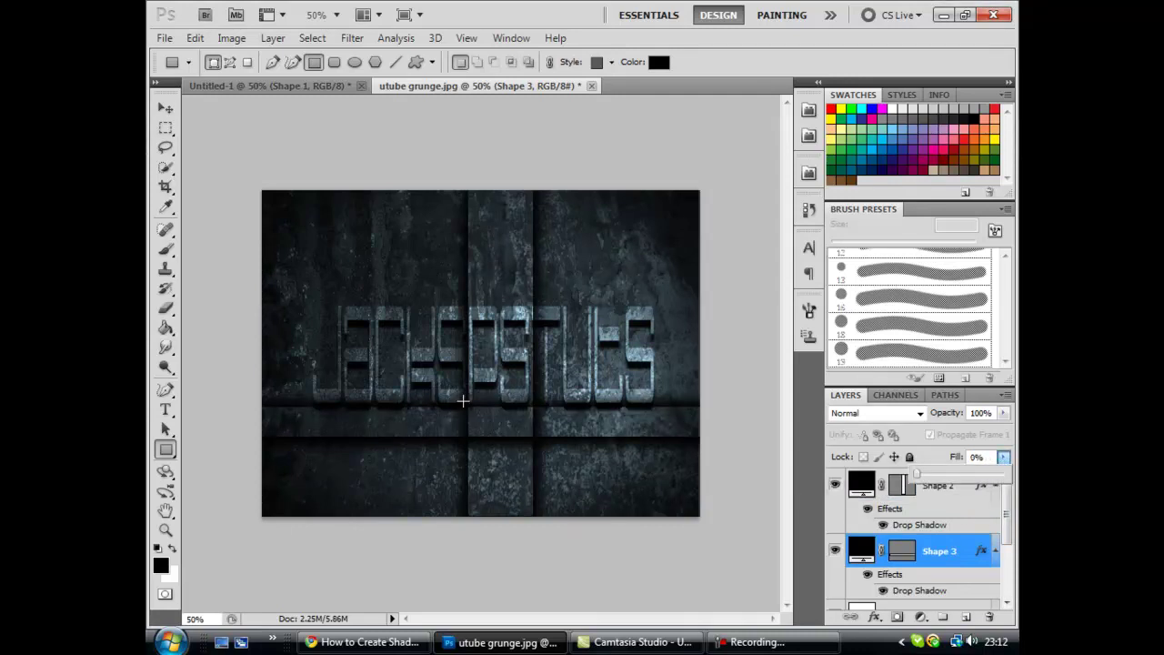